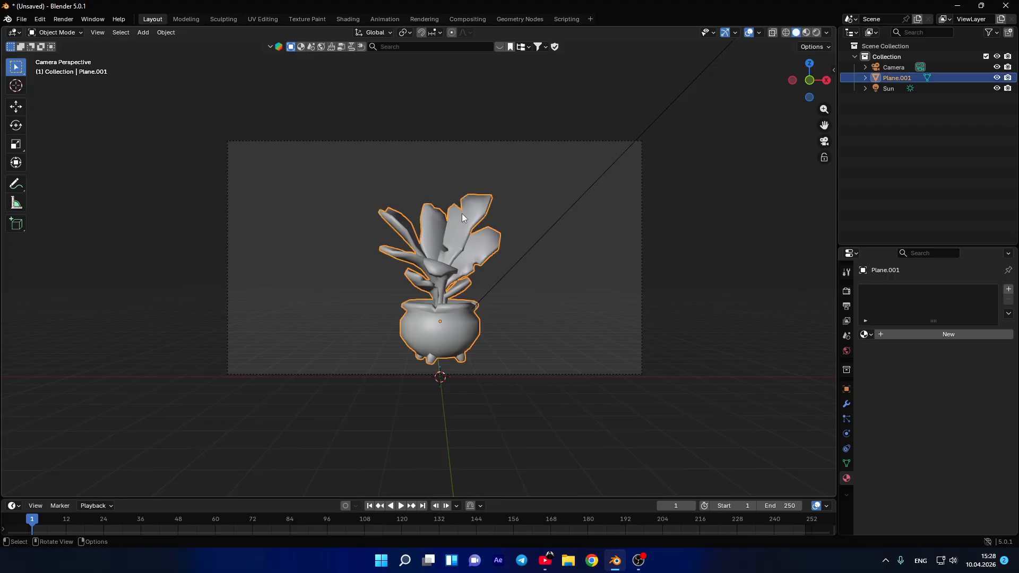
# - Split the 3D viewport vertically and turn the new area into a Shader Editor
pyautogui.moveTo(834, 31); pyautogui.dragTo(616, 39)
pyautogui.click(627, 32)
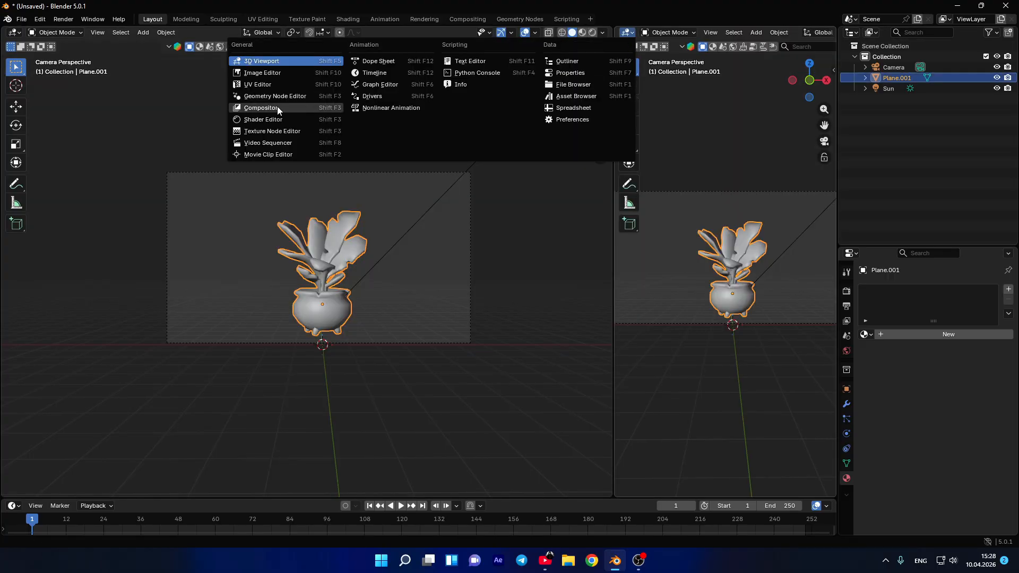
pyautogui.click(265, 119)
# - Show the render settings and switch the 3D viewport to Rendered shading
pyautogui.click(846, 291)
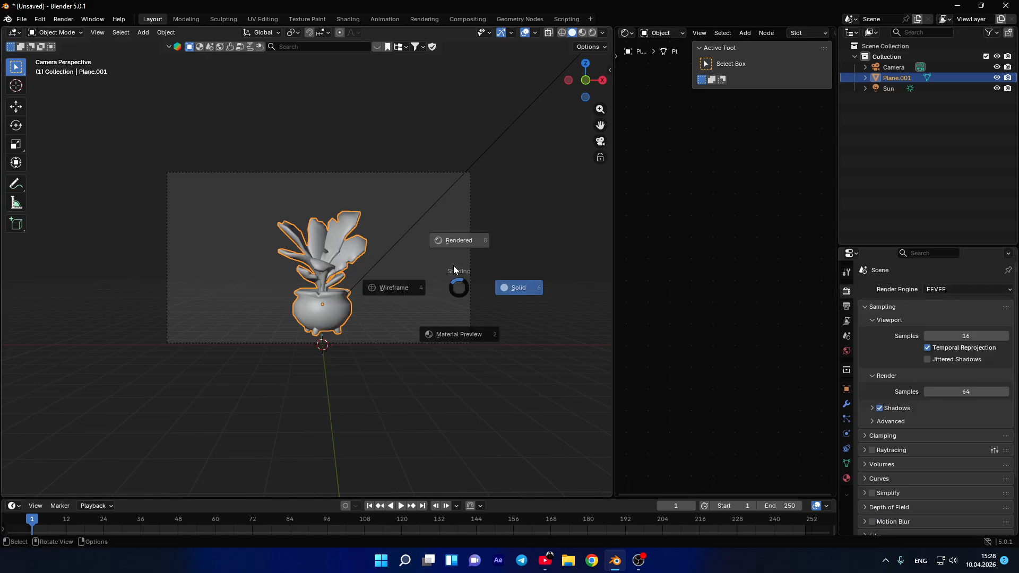
pyautogui.press('z')
pyautogui.click(452, 254)
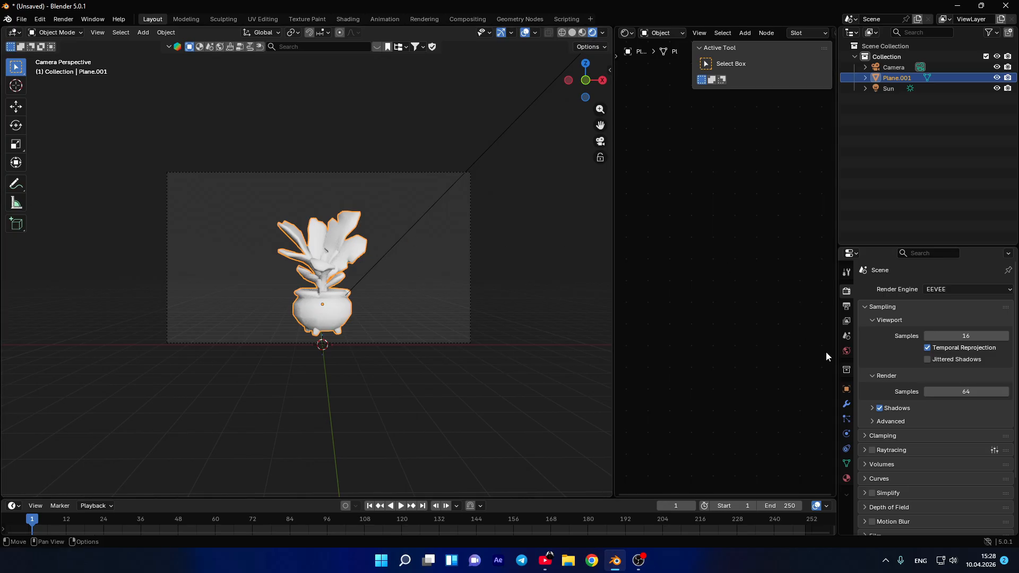
# - Create a new material for the potted plant and hide the Shader Editor's sidebar
pyautogui.click(847, 478)
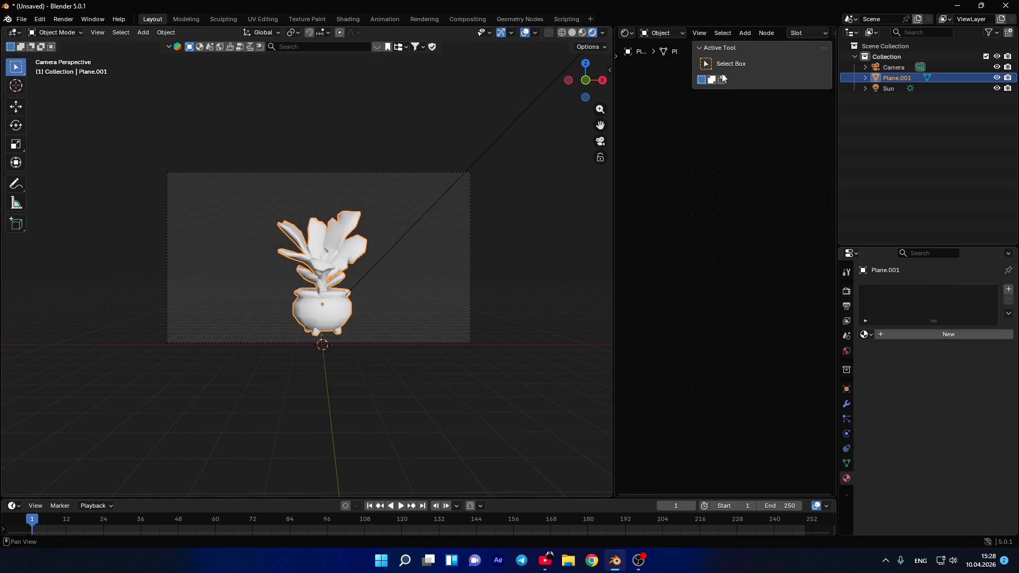
pyautogui.press('n')
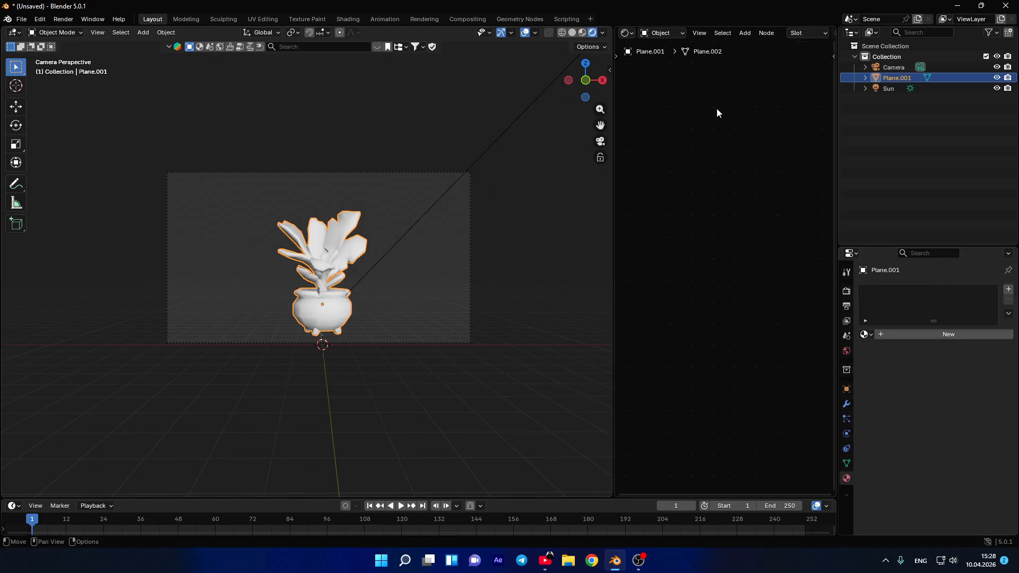
pyautogui.scroll(2, 342, 261)
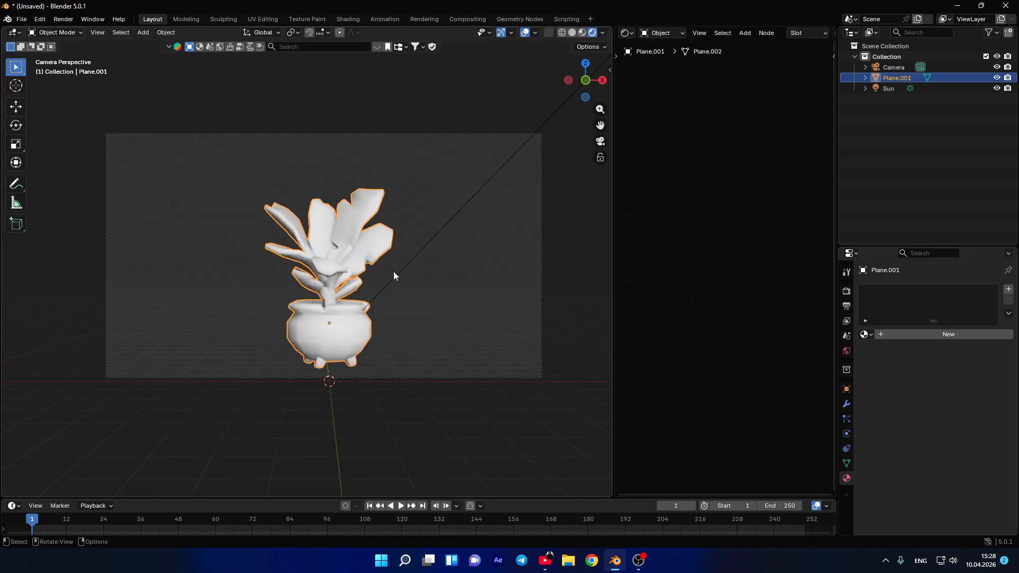
pyautogui.scroll(-2, 381, 273)
pyautogui.click(908, 333)
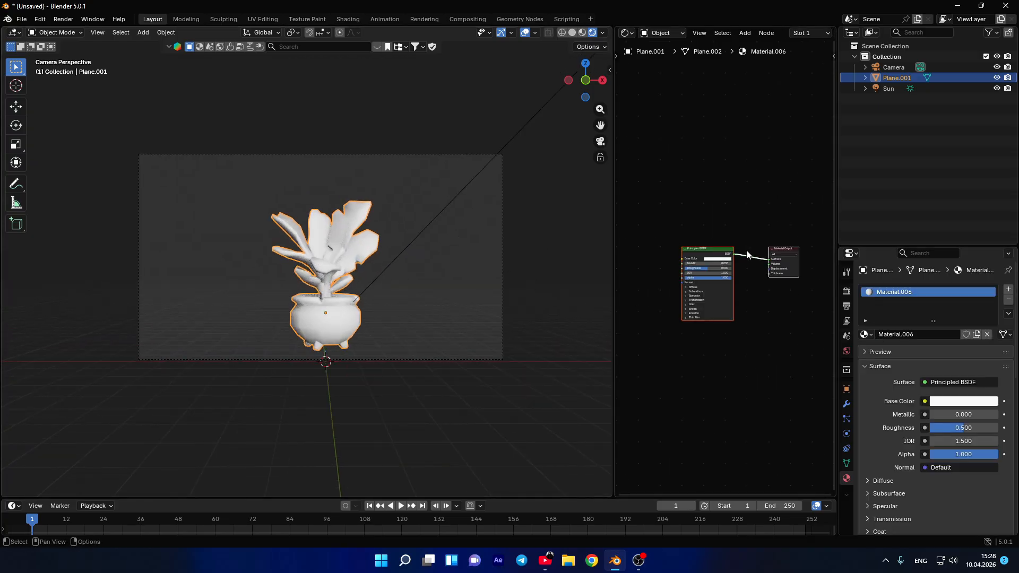
# - Replace the Principled BSDF node with a Color Ramp node placed before the Material Output
pyautogui.click(711, 253)
pyautogui.press('x')
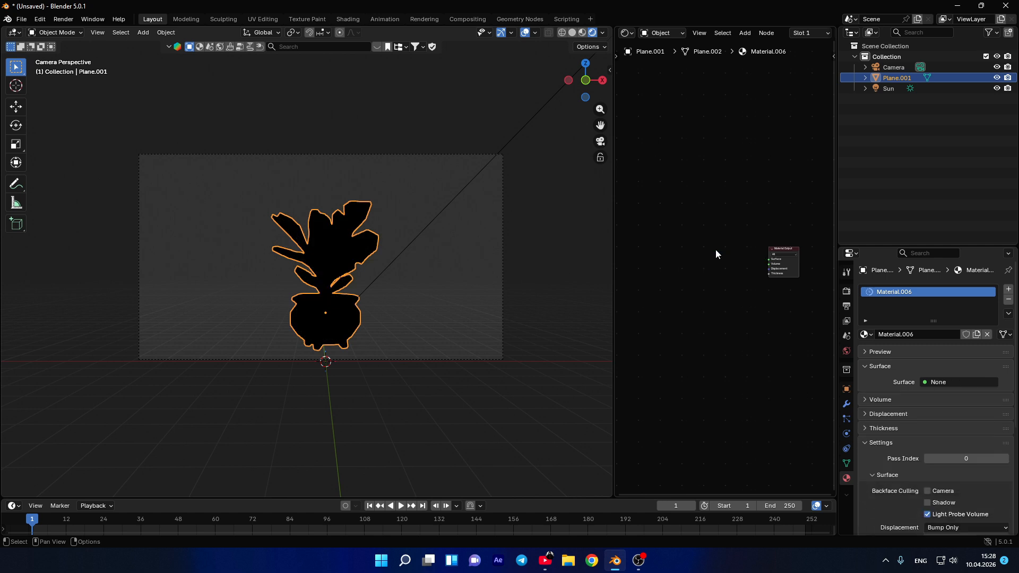
pyautogui.hotkey('shift', 'a')
pyautogui.click(718, 251)
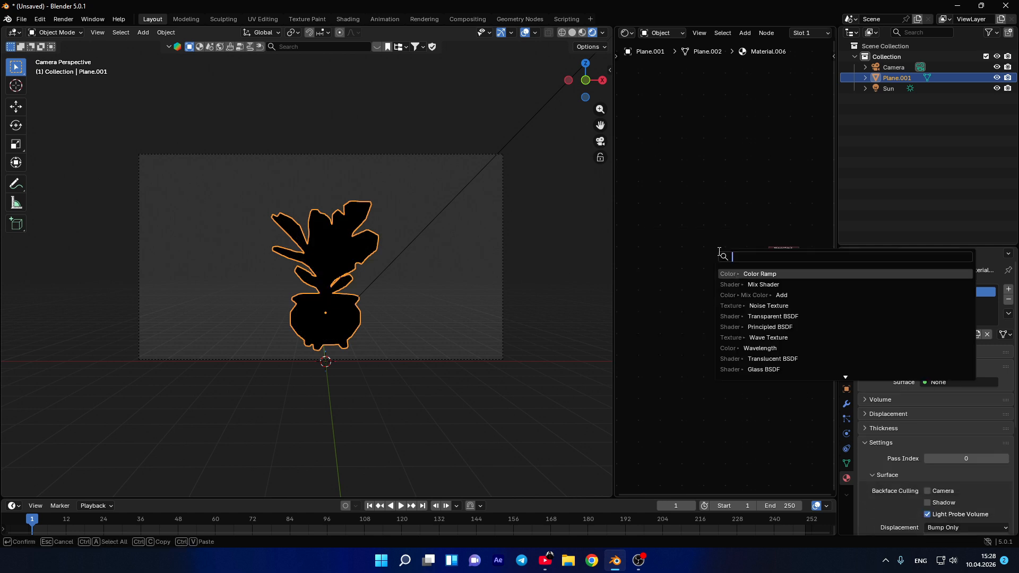
pyautogui.click(750, 274)
pyautogui.click(725, 249)
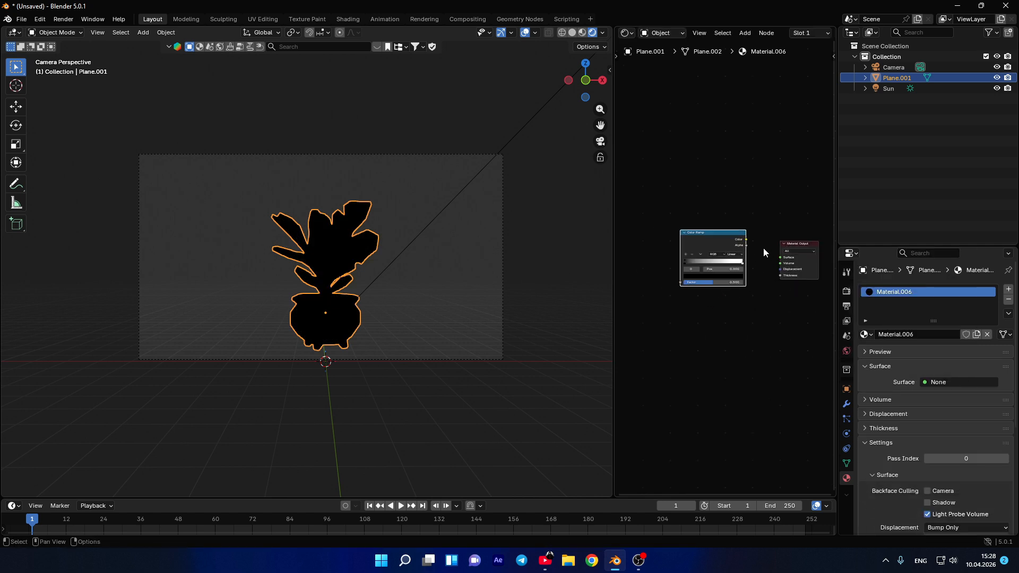
# - Add a Multiply color mix node, feed the Color Ramp into its B input, and connect its Result to the Material Output's Surface
pyautogui.hotkey('shift', 'a')
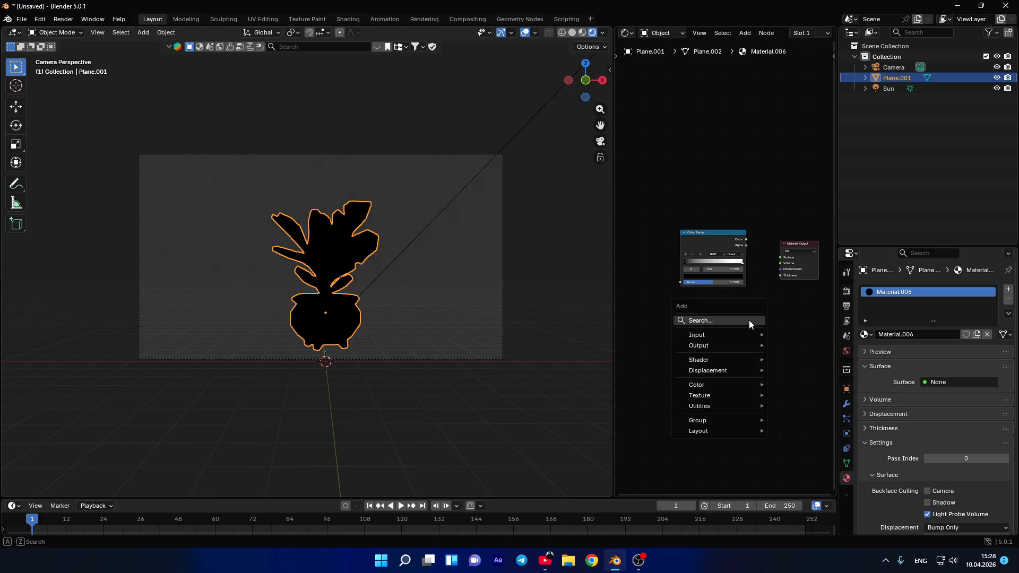
pyautogui.click(750, 320)
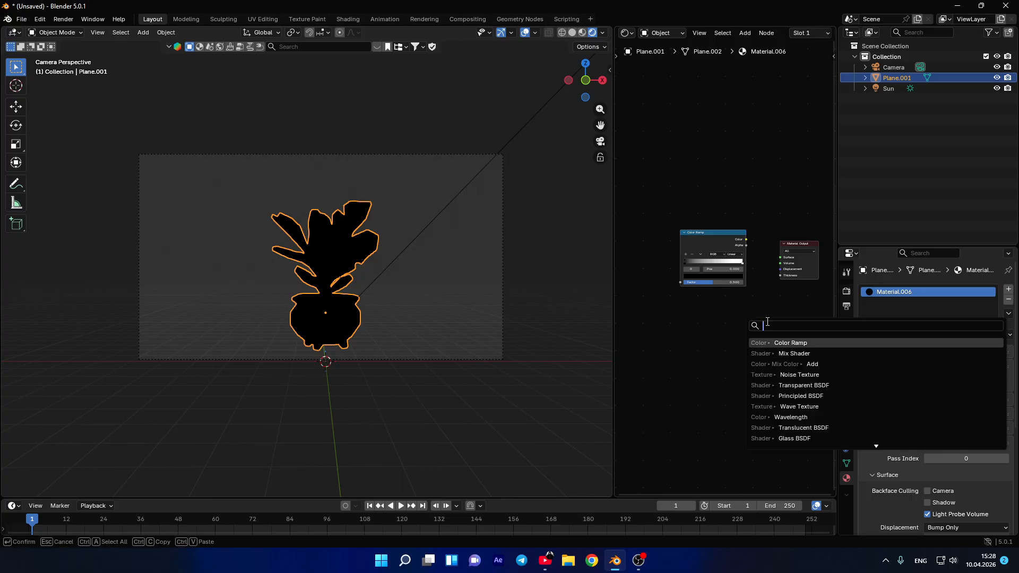
pyautogui.moveTo(746, 240); pyautogui.dragTo(760, 291)
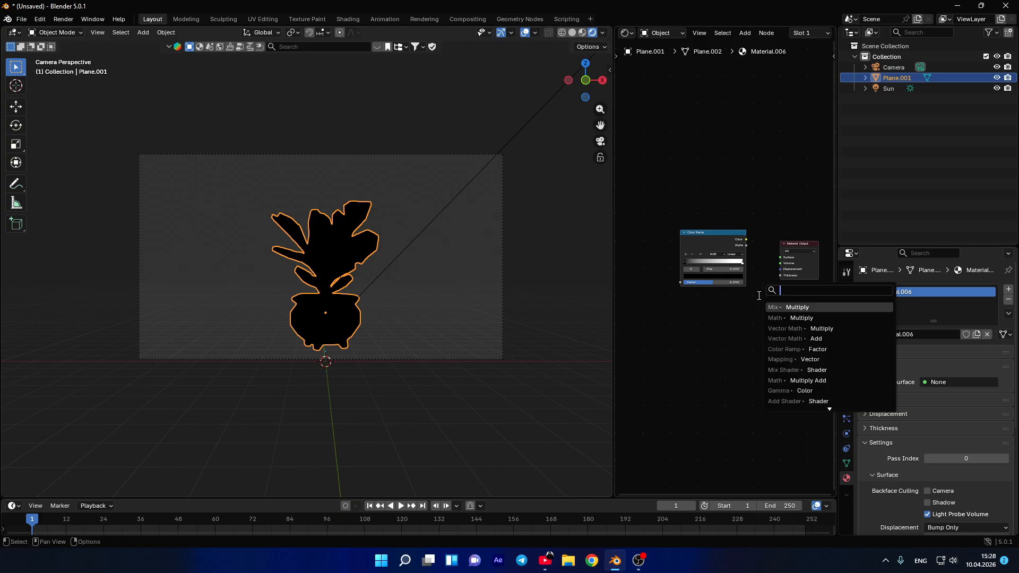
pyautogui.click(796, 307)
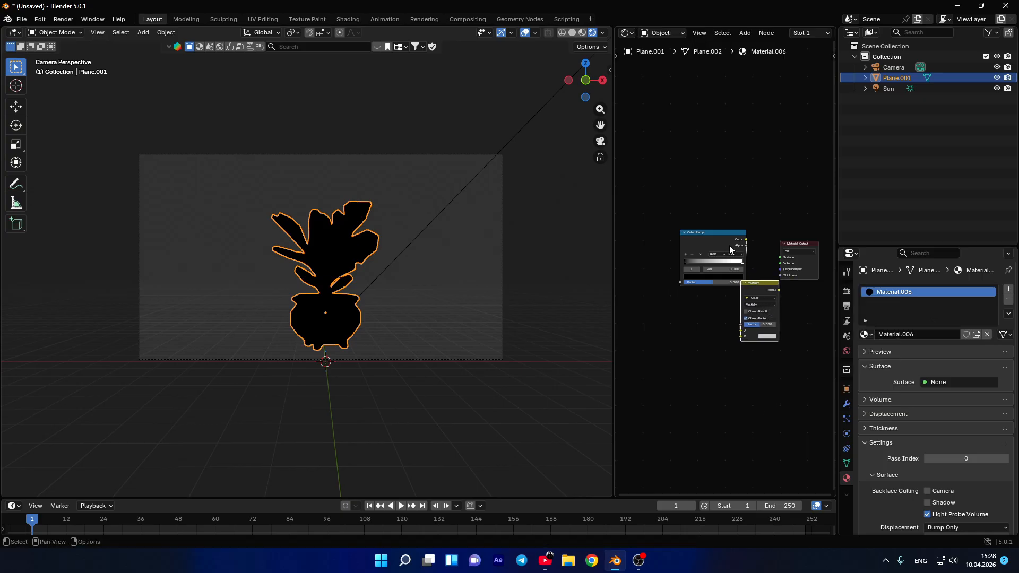
pyautogui.click(716, 264)
pyautogui.moveTo(774, 292); pyautogui.dragTo(780, 258)
pyautogui.moveTo(685, 251); pyautogui.dragTo(679, 249)
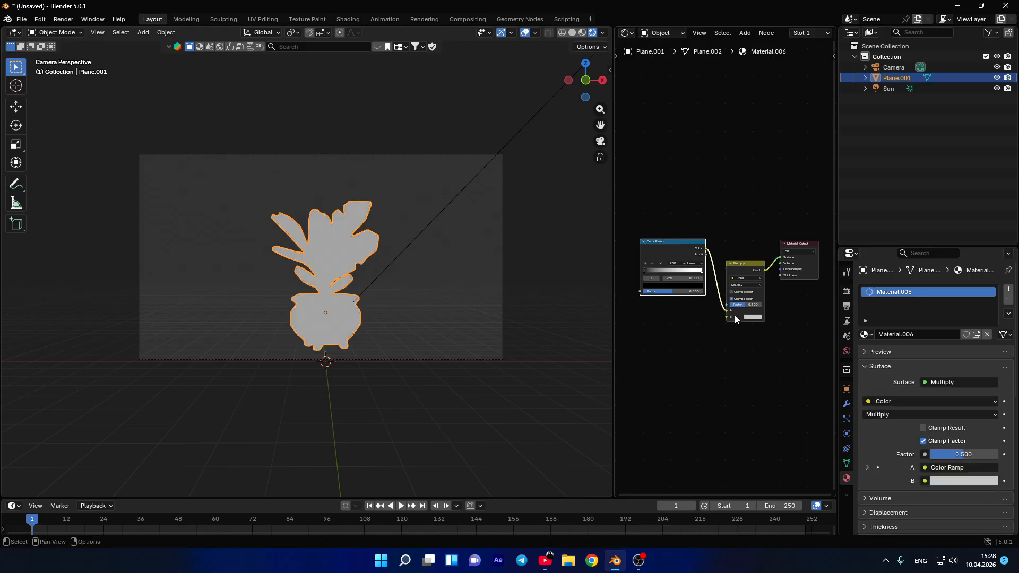
pyautogui.moveTo(726, 313); pyautogui.dragTo(659, 274)
# - Add a Shader to RGB node whose Color output feeds the Color Ramp's Factor
pyautogui.keyDown('ctrl'); pyautogui.hscroll(-3, 676, 224); pyautogui.keyUp('ctrl')
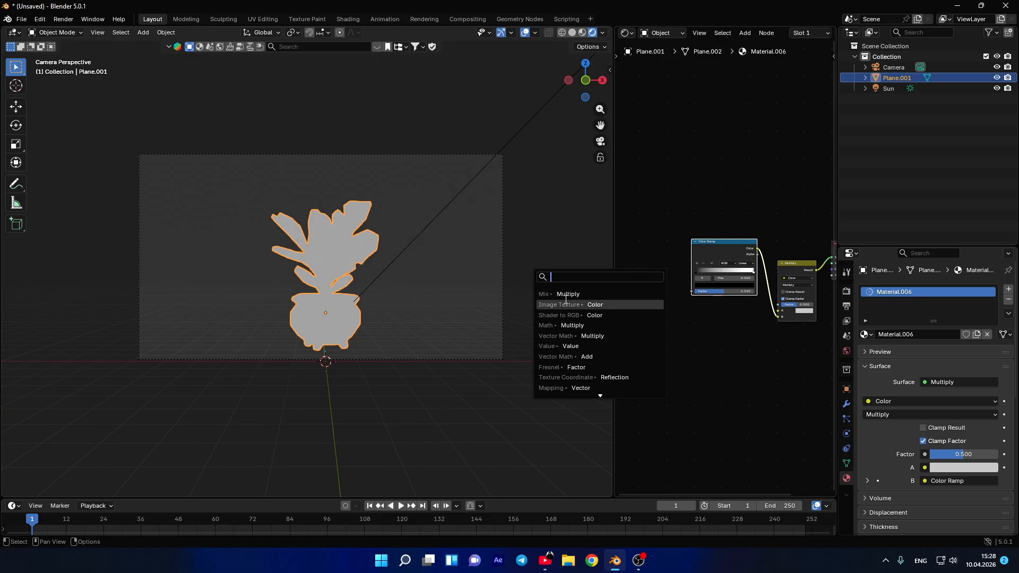
pyautogui.press('Down')
pyautogui.press('Down')
pyautogui.press('Return')
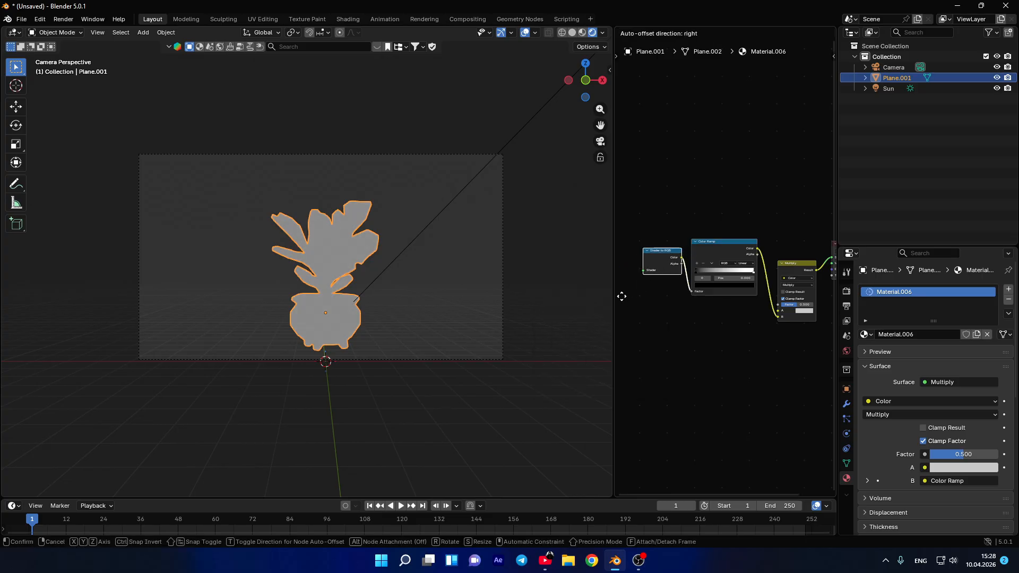
pyautogui.click(614, 313)
# - Add a Diffuse BSDF node connected to the Shader input of Shader to RGB
pyautogui.keyDown('ctrl'); pyautogui.hscroll(-3, 651, 230); pyautogui.keyUp('ctrl')
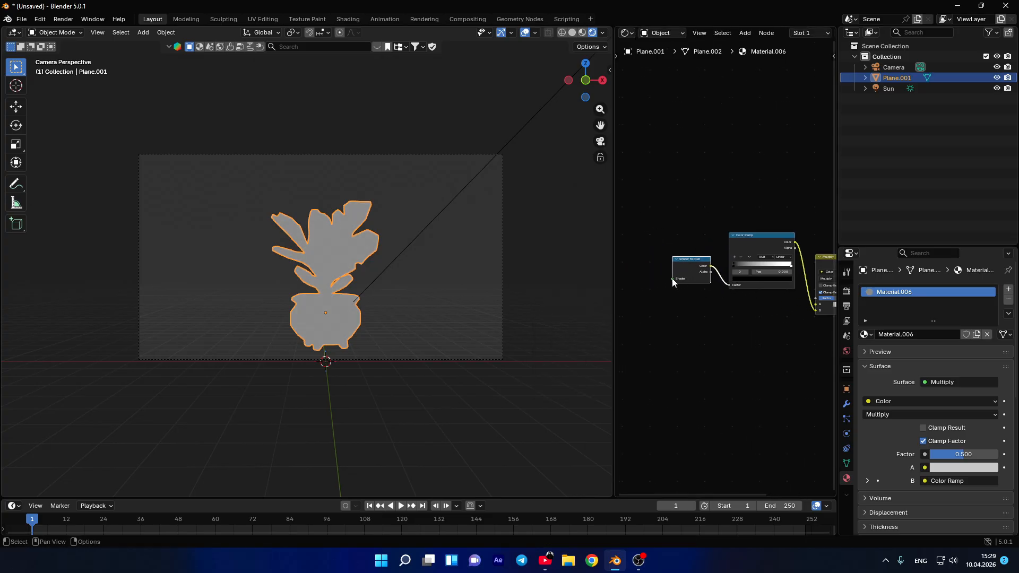
pyautogui.moveTo(673, 280); pyautogui.dragTo(646, 270)
pyautogui.click(566, 292)
pyautogui.click(585, 291)
# - Add an Image Texture node into the Multiply node's A input and load full tile.png in it
pyautogui.scroll(-1, 755, 314)
pyautogui.moveTo(742, 311); pyautogui.dragTo(712, 322)
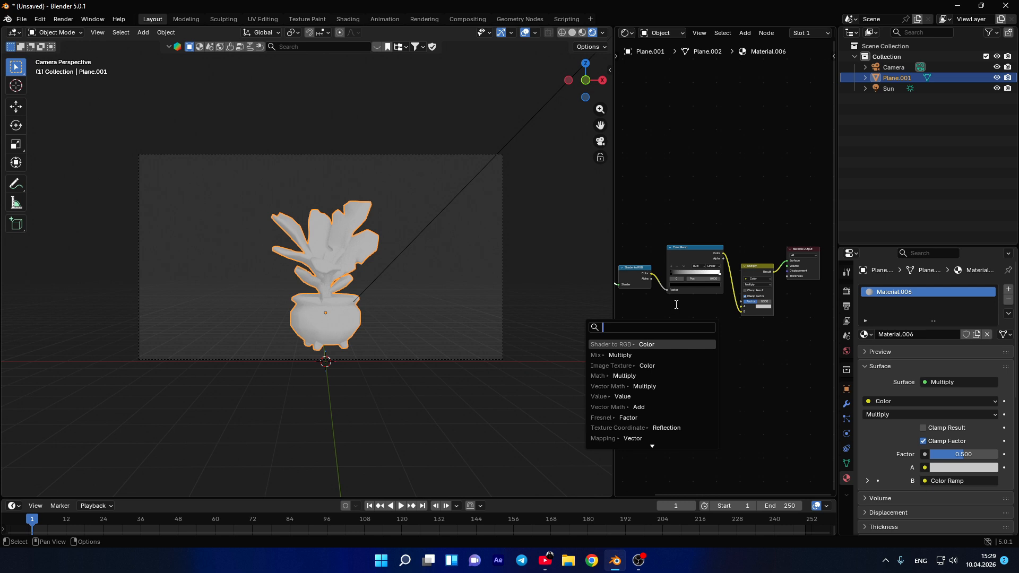
pyautogui.write('im')
pyautogui.press('Return')
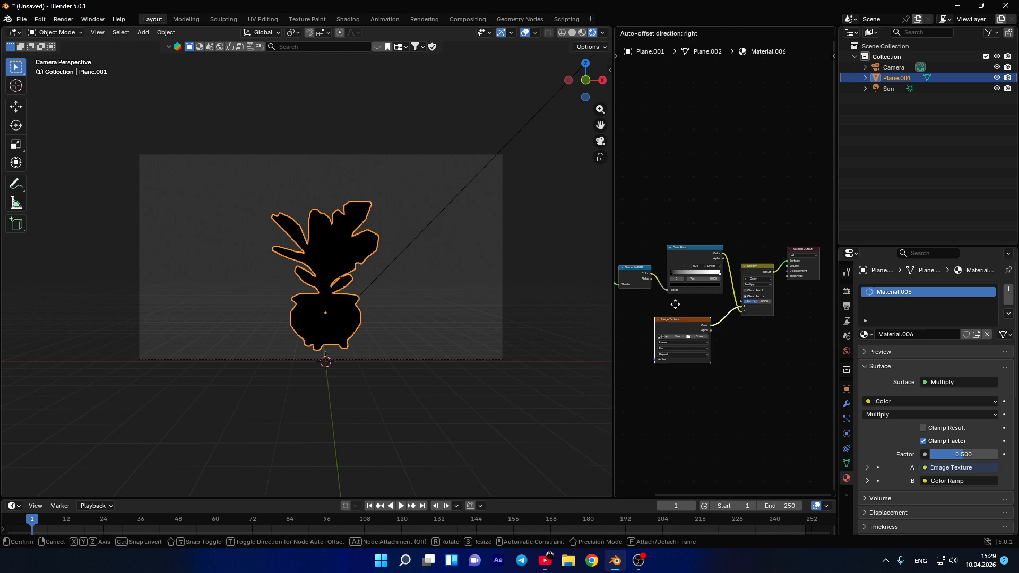
pyautogui.scroll(2, 675, 304)
pyautogui.click(633, 370)
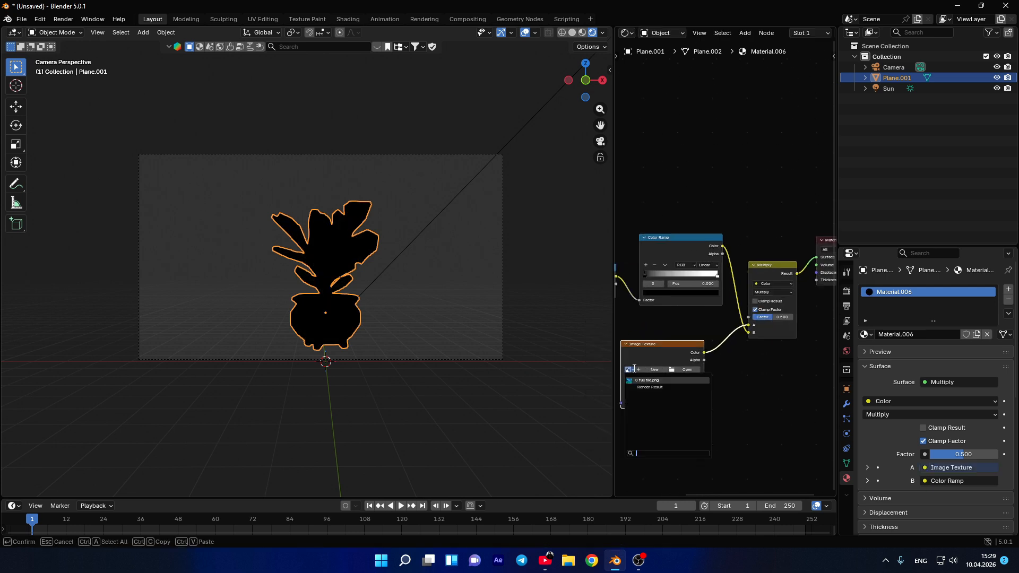
pyautogui.click(644, 383)
pyautogui.scroll(-1, 634, 301)
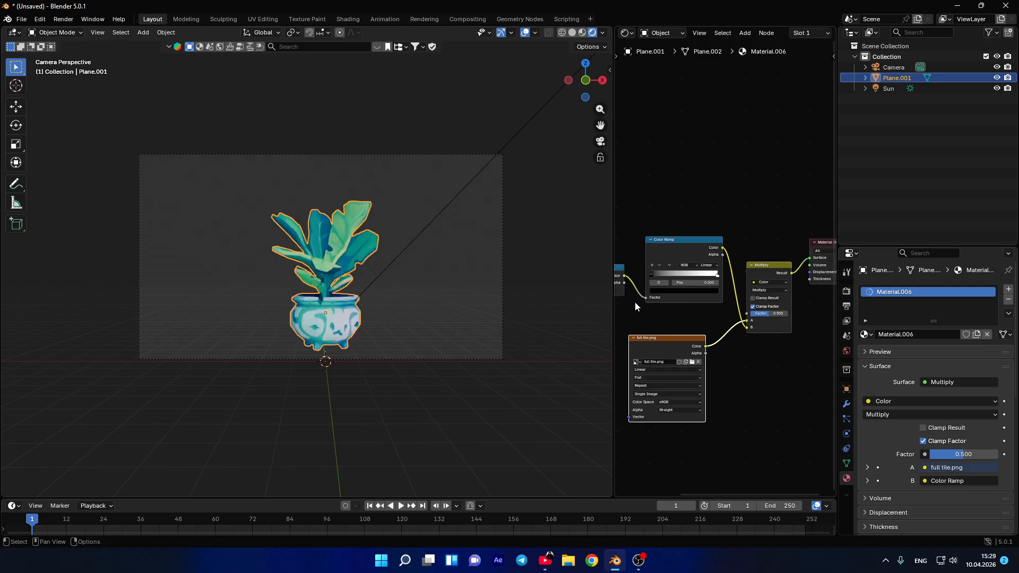
# - Move the Color Ramp's white stop to about 0.5 and set the ramp's interpolation to Constant
pyautogui.keyDown('shift'); pyautogui.moveTo(763, 349); pyautogui.dragTo(773, 342, button='middle'); pyautogui.keyUp('shift')
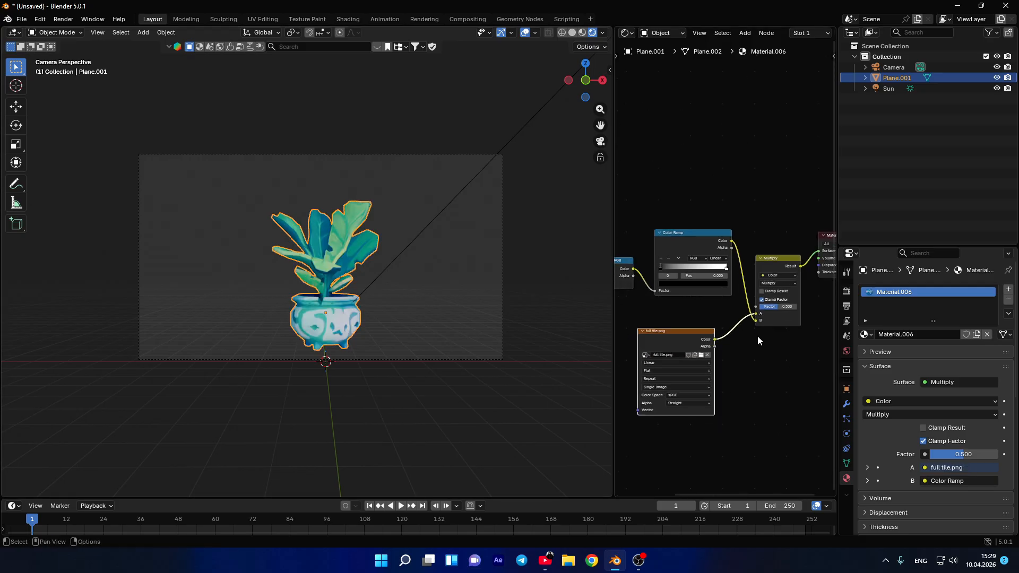
pyautogui.scroll(-1, 722, 287)
pyautogui.keyDown('shift'); pyautogui.moveTo(666, 269); pyautogui.dragTo(680, 275, button='middle'); pyautogui.keyUp('shift')
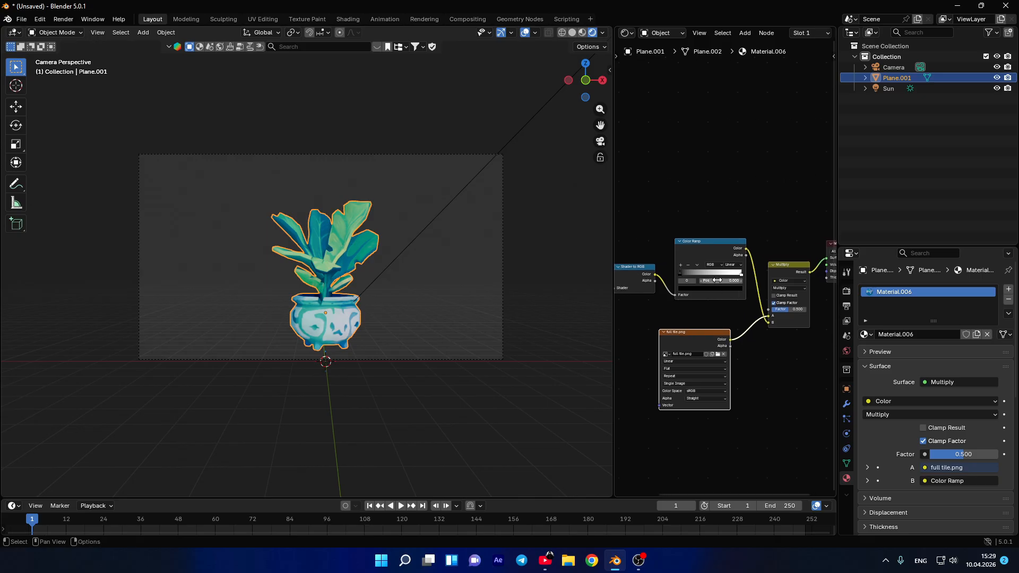
pyautogui.moveTo(677, 274); pyautogui.dragTo(711, 274)
pyautogui.click(732, 265)
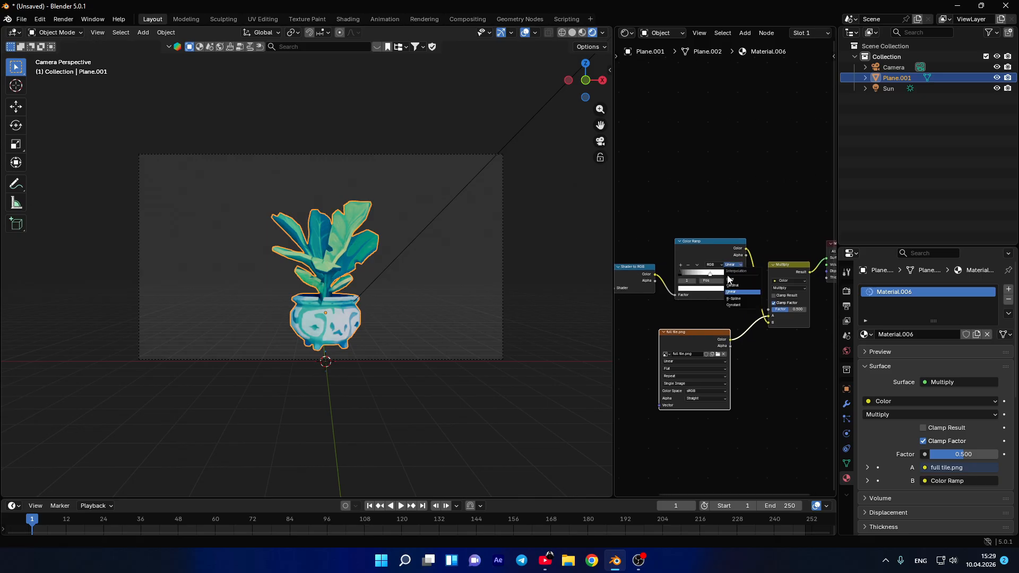
pyautogui.click(727, 295)
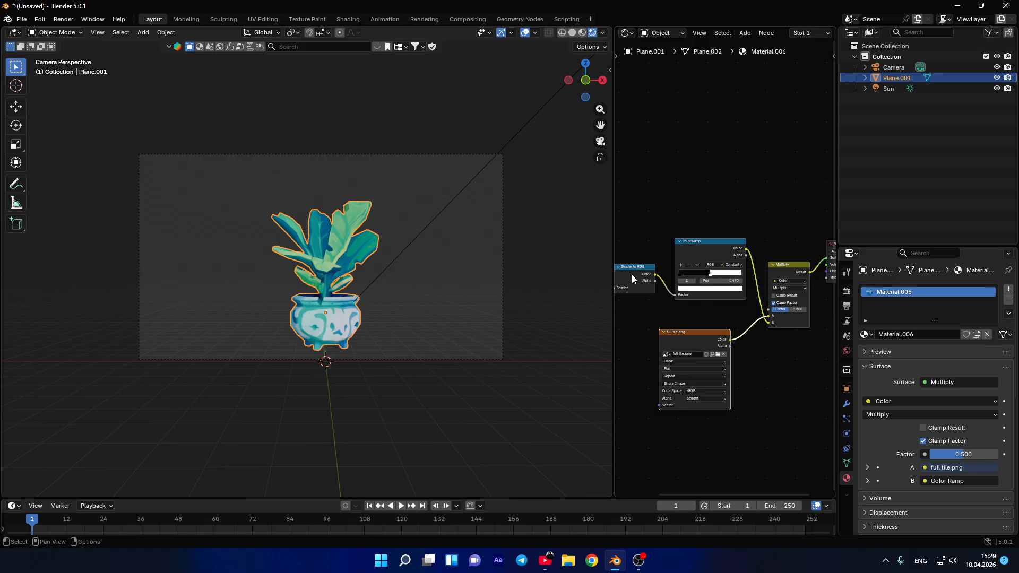
# - Widen the Shader Editor and change the Color Ramp's black stop to green
pyautogui.moveTo(614, 276); pyautogui.dragTo(567, 276)
pyautogui.click(676, 293)
pyautogui.click(671, 272)
pyautogui.click(677, 290)
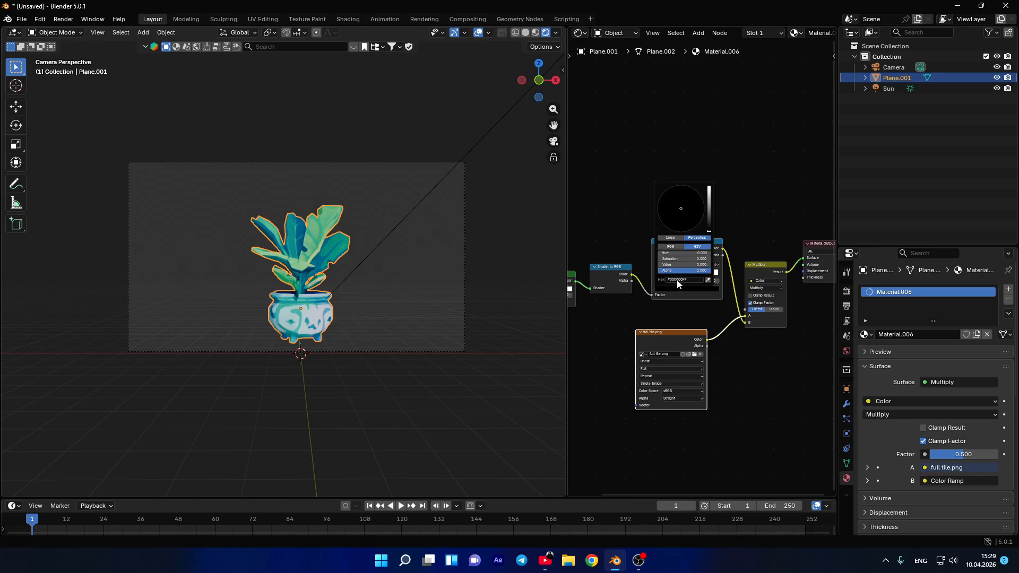
pyautogui.moveTo(710, 221)
pyautogui.mouseDown()
pyautogui.moveTo(709, 209)
pyautogui.moveTo(662, 196)
pyautogui.moveTo(709, 200)
pyautogui.mouseUp()
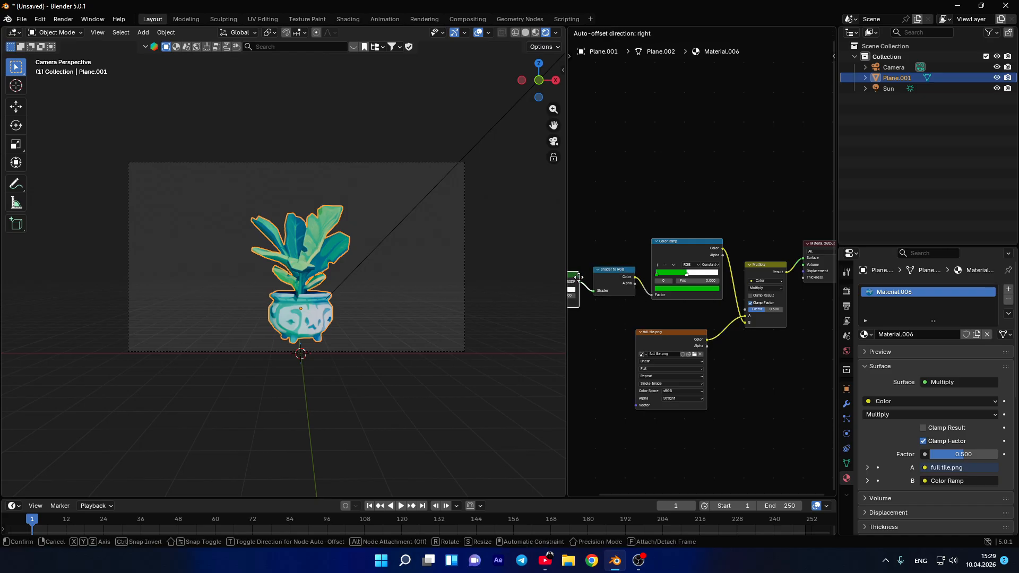
# - Try the Filmic Log color space on the full tile.png texture and switch it to AgX Log
pyautogui.scroll(-1, 636, 323)
pyautogui.scroll(-2, 737, 342)
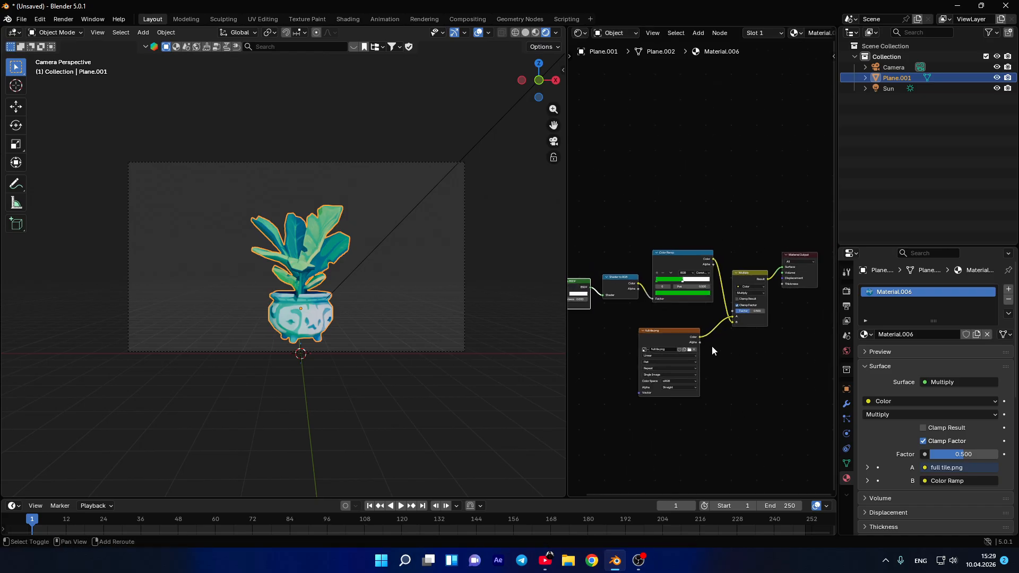
pyautogui.scroll(3, 319, 260)
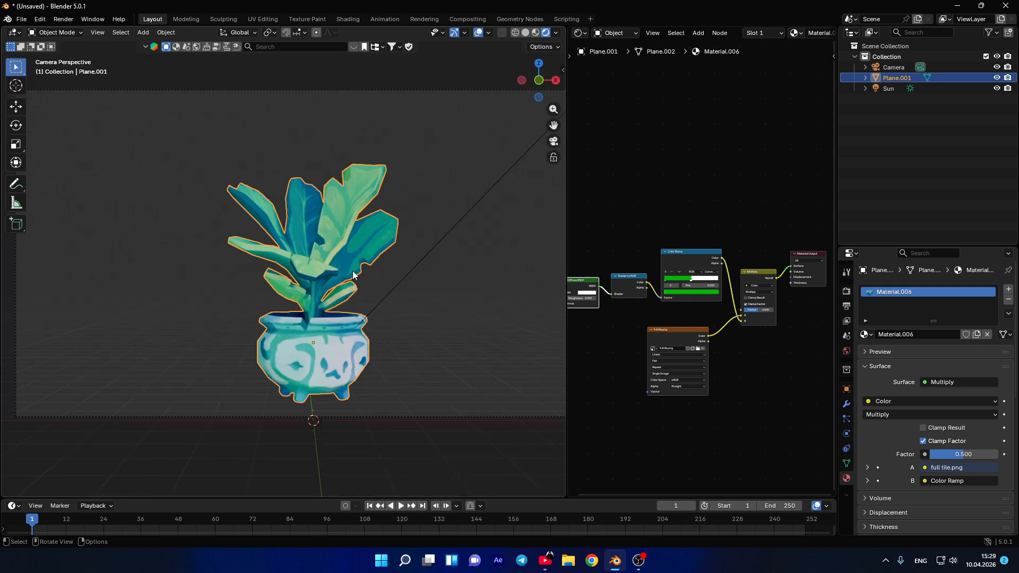
pyautogui.click(686, 380)
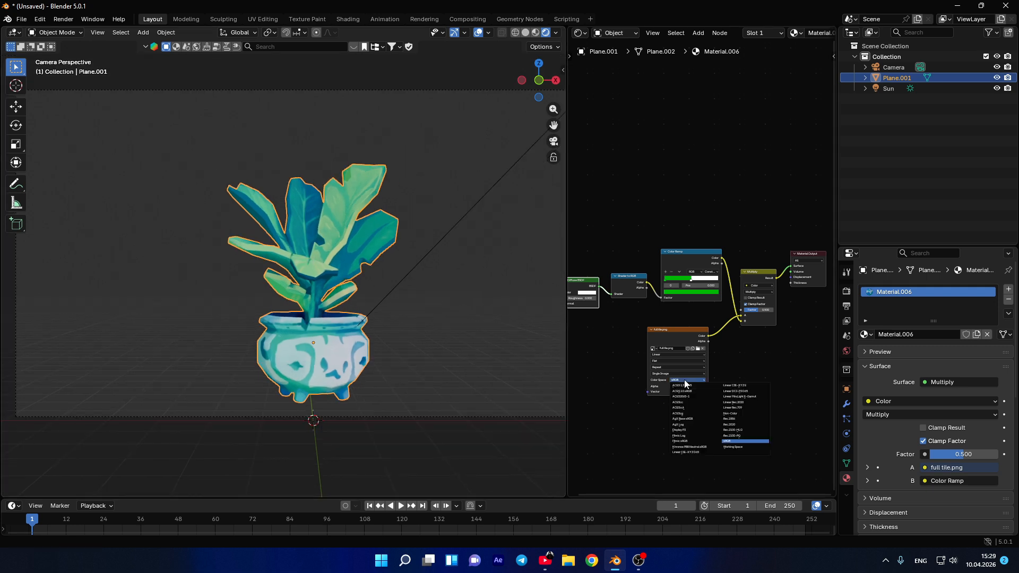
pyautogui.scroll(2, 658, 417)
pyautogui.click(678, 432)
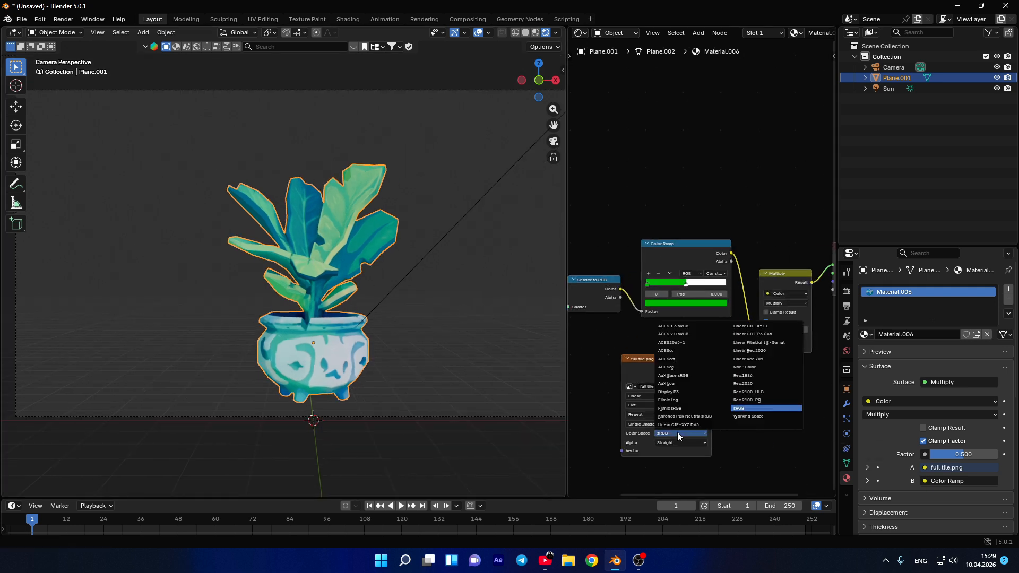
pyautogui.click(665, 401)
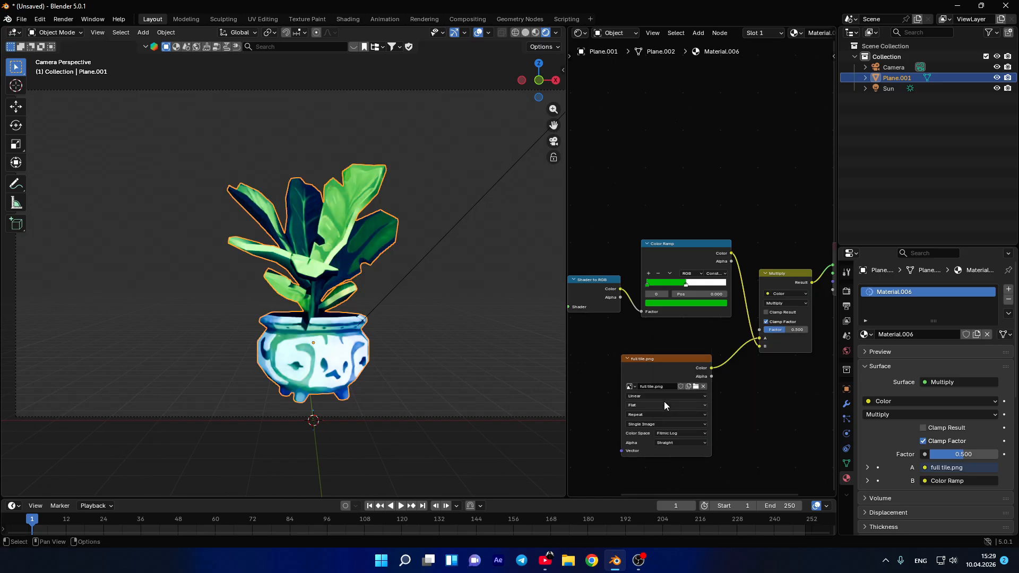
pyautogui.click(667, 434)
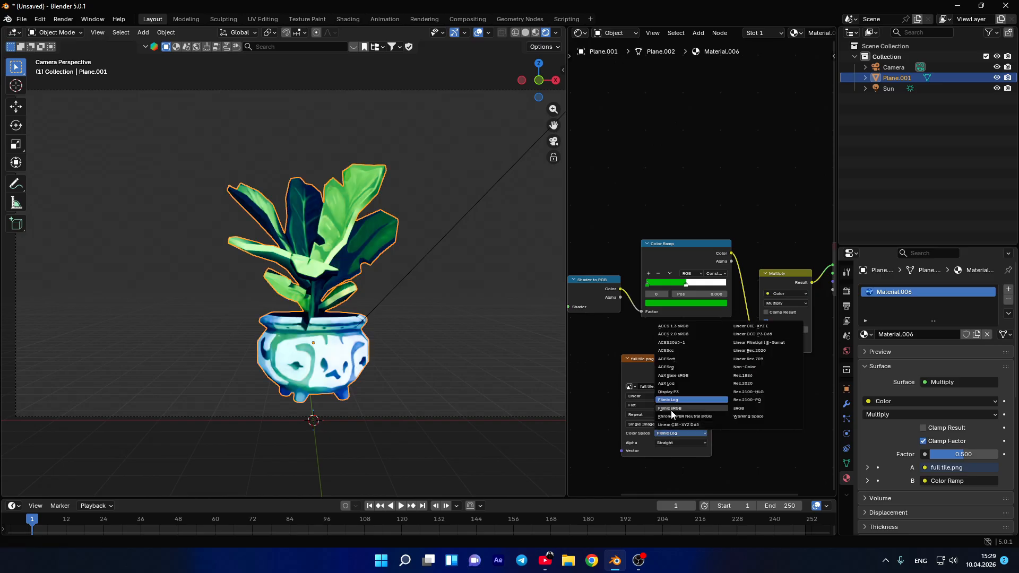
pyautogui.click(675, 384)
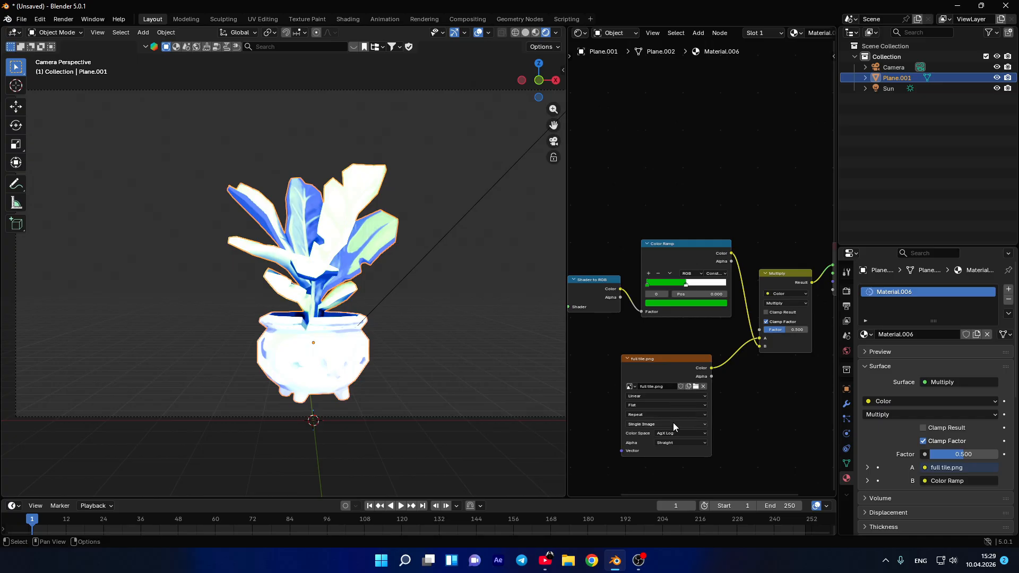
# - Try the AgX Base sRGB color space on the full tile.png texture and set it back to sRGB
pyautogui.click(673, 433)
pyautogui.click(669, 376)
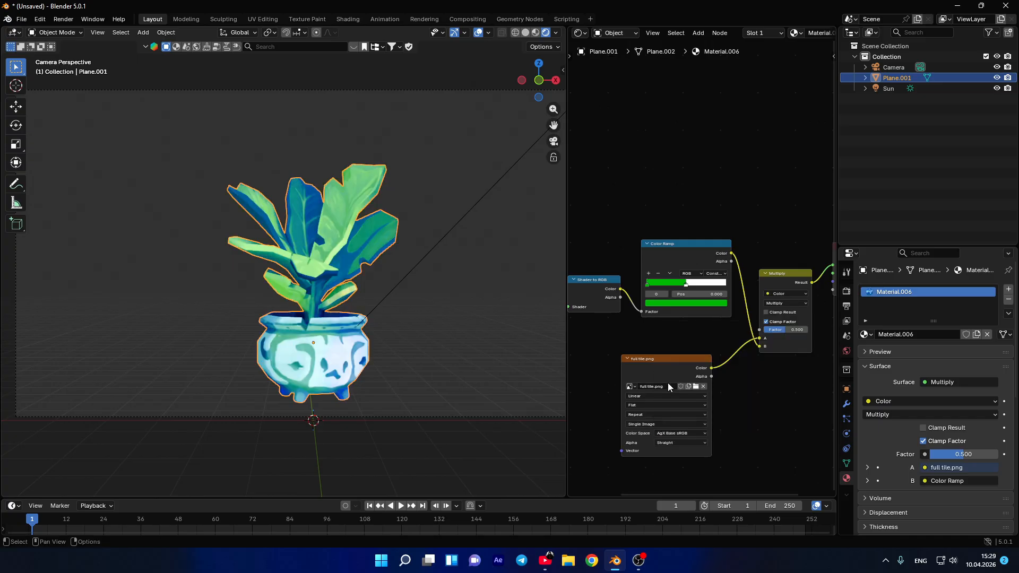
pyautogui.click(668, 433)
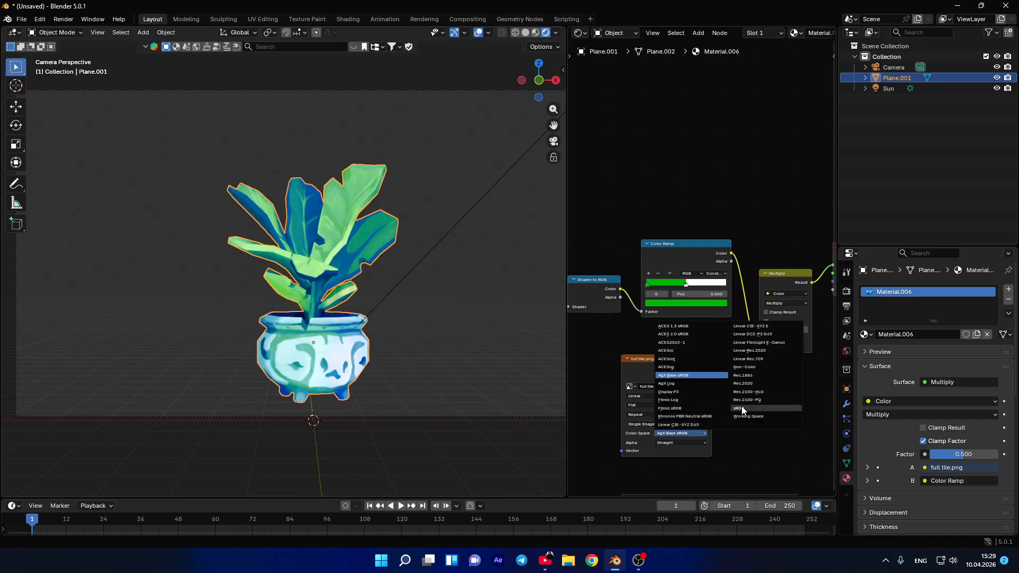
pyautogui.click(696, 382)
# - Widen the Shader Editor and add a Grease Pencil Object Line Art for the potted plant
pyautogui.scroll(-4, 685, 361)
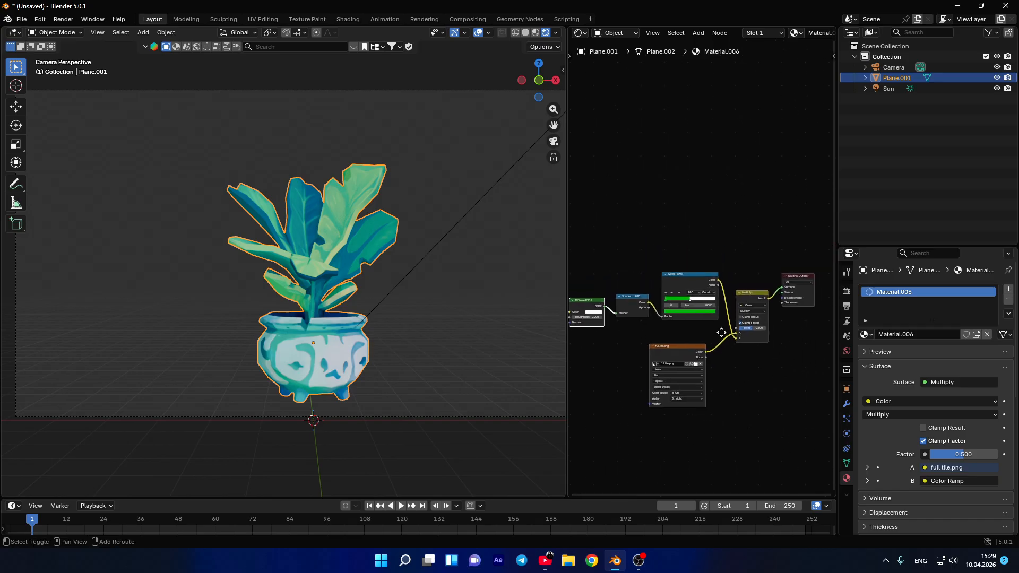
pyautogui.scroll(1, 724, 344)
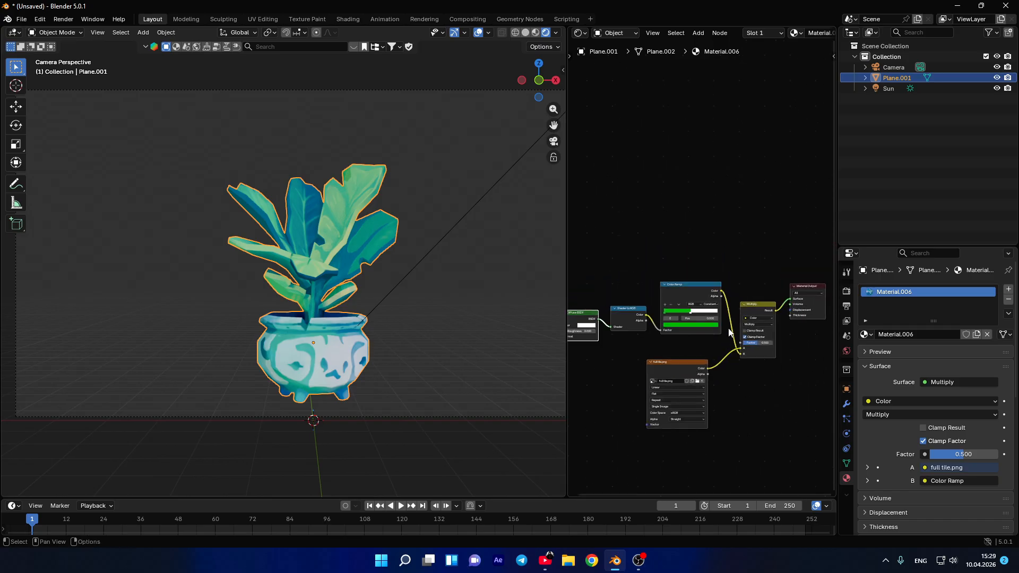
pyautogui.scroll(1, 699, 265)
pyautogui.moveTo(701, 257); pyautogui.dragTo(644, 181, button='middle')
pyautogui.moveTo(566, 200); pyautogui.dragTo(496, 199)
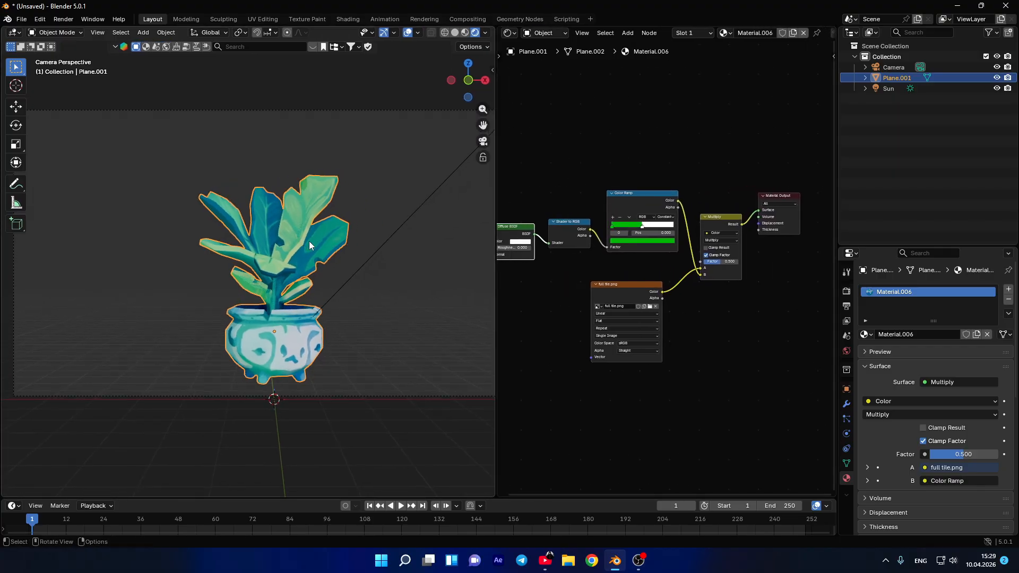
pyautogui.hotkey('shift', 'a')
pyautogui.moveTo(269, 376)
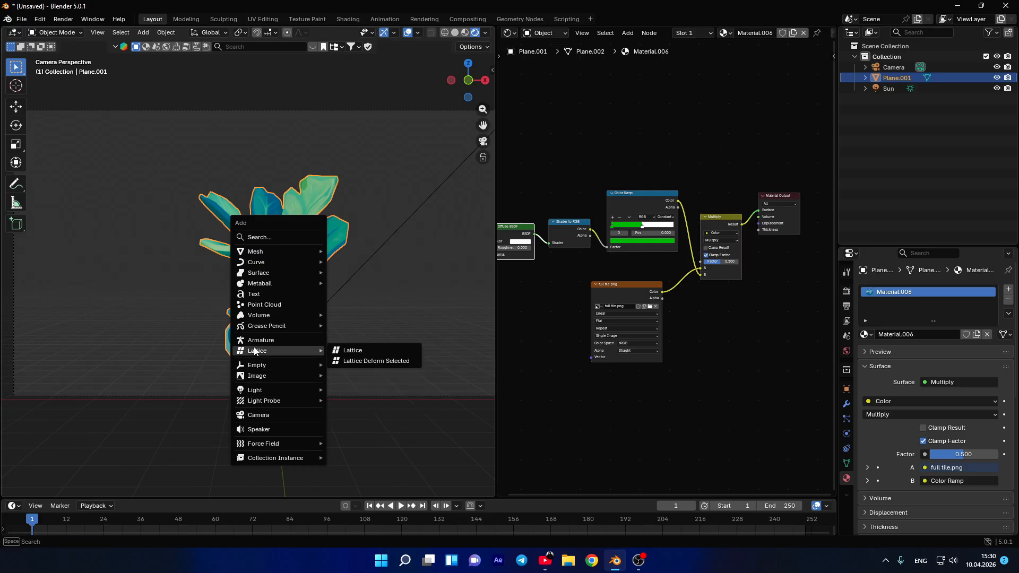
pyautogui.moveTo(276, 326)
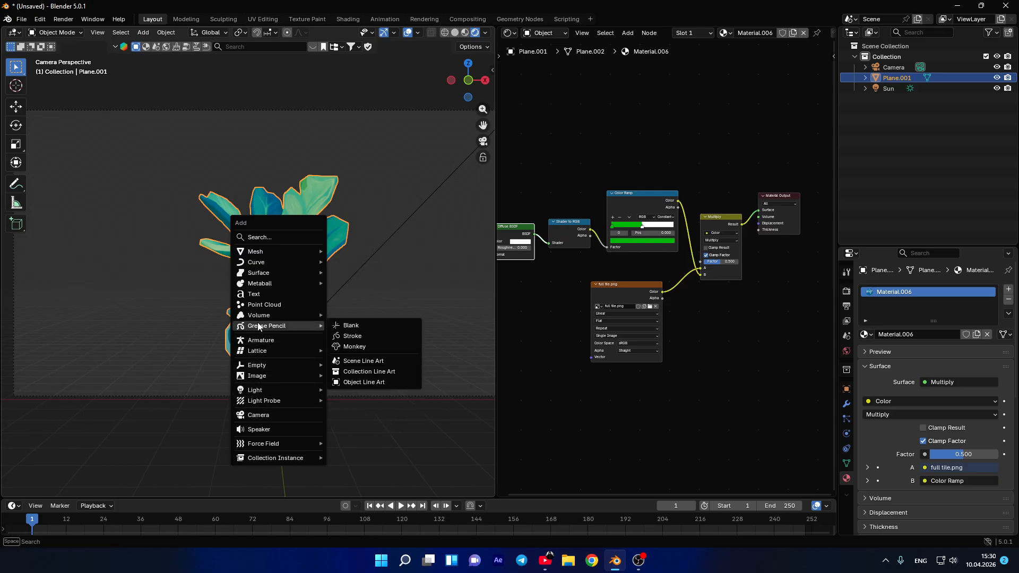
pyautogui.click(366, 382)
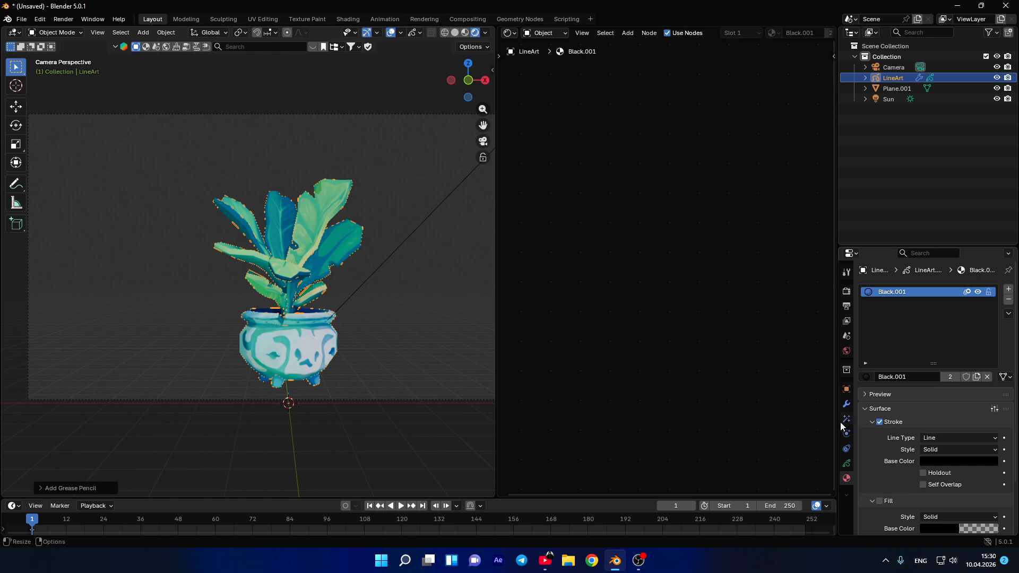
# - Thicken the plant's outline by setting the Lineart modifier's line radius to 0.03
pyautogui.click(846, 404)
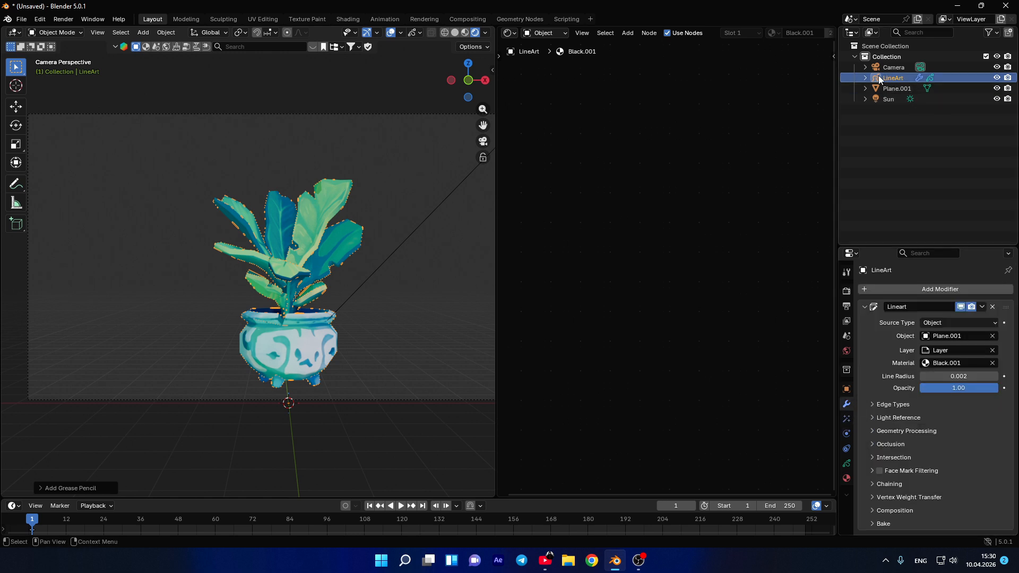
pyautogui.moveTo(934, 376); pyautogui.dragTo(960, 376)
pyautogui.click(467, 320)
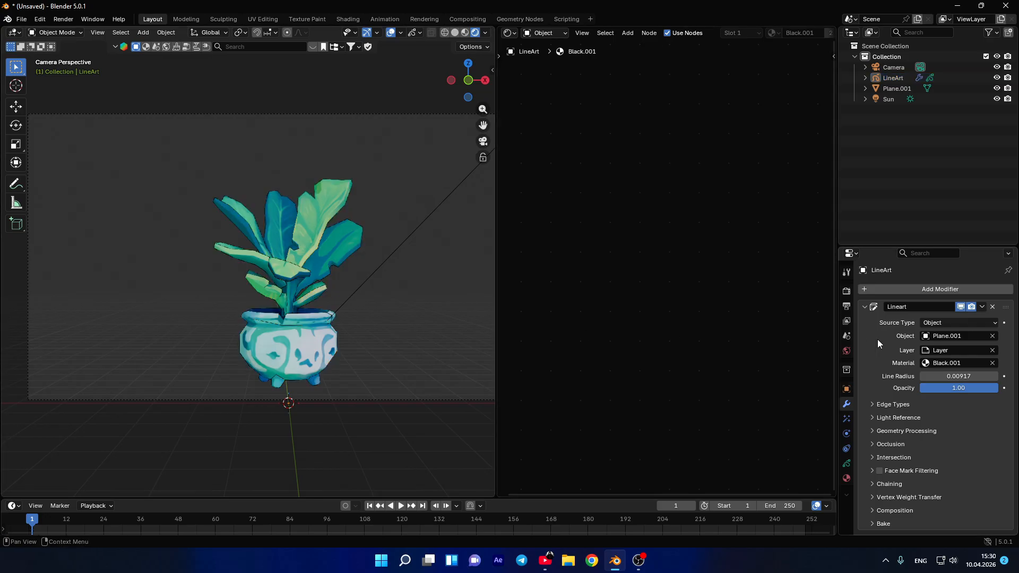
pyautogui.moveTo(949, 372); pyautogui.dragTo(1000, 372)
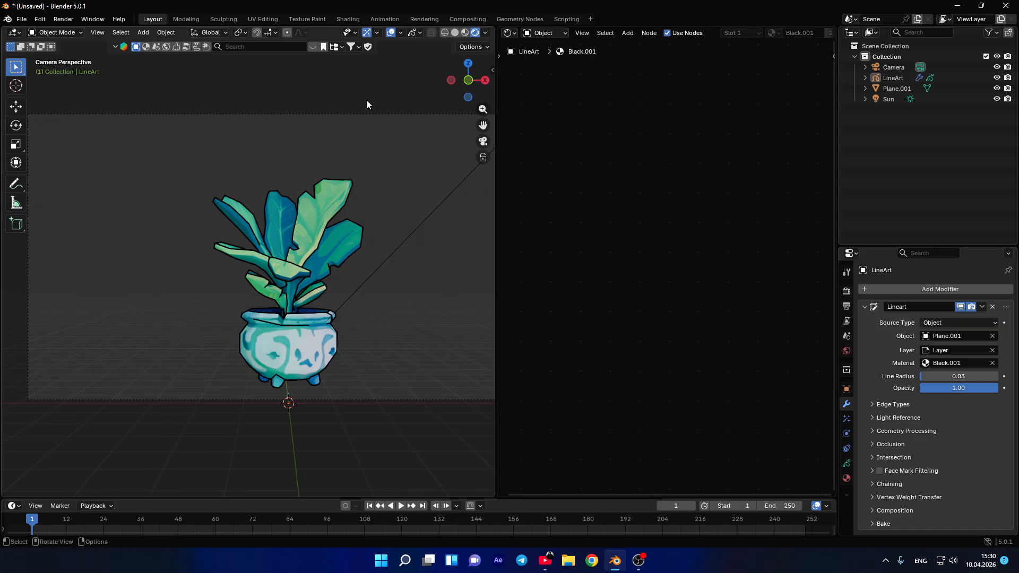
# - Render the outlined plant as an image to check it and close the render window
pyautogui.click(63, 19)
pyautogui.click(72, 30)
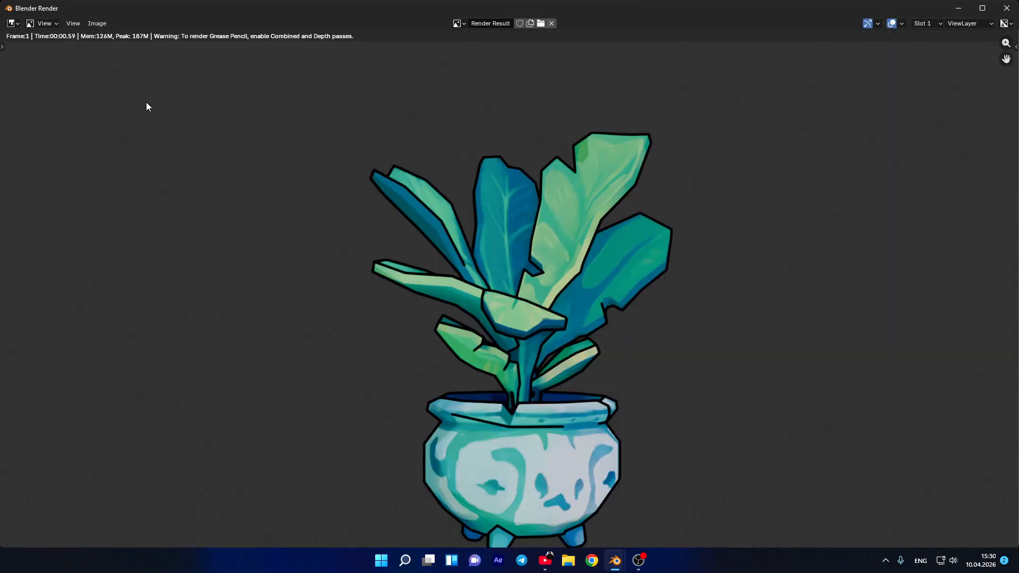
pyautogui.click(1007, 8)
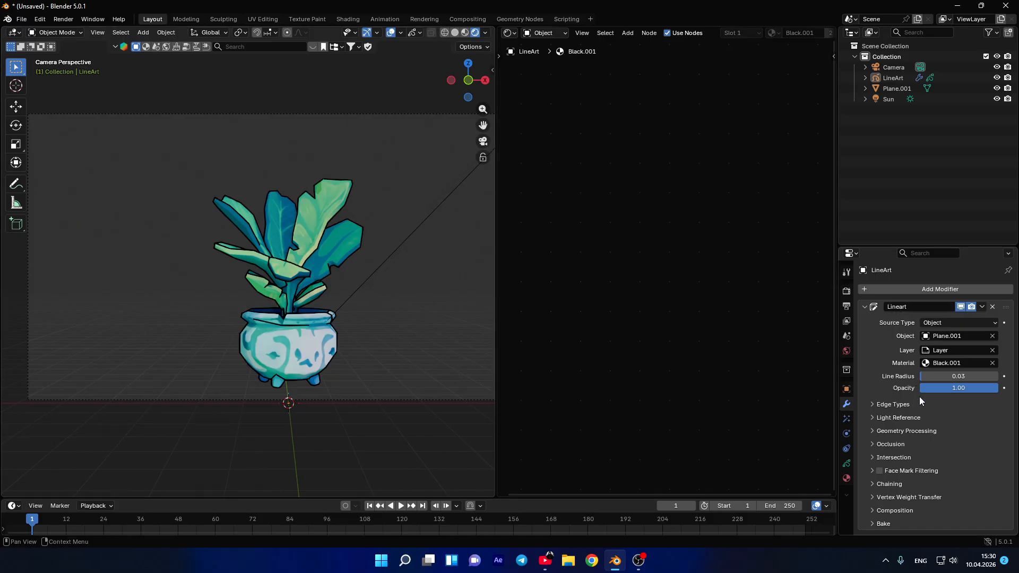
# - Widen the 3D viewport, hide the LineArt object and select the potted plant mesh
pyautogui.moveTo(496, 183); pyautogui.dragTo(555, 159)
pyautogui.click(319, 330)
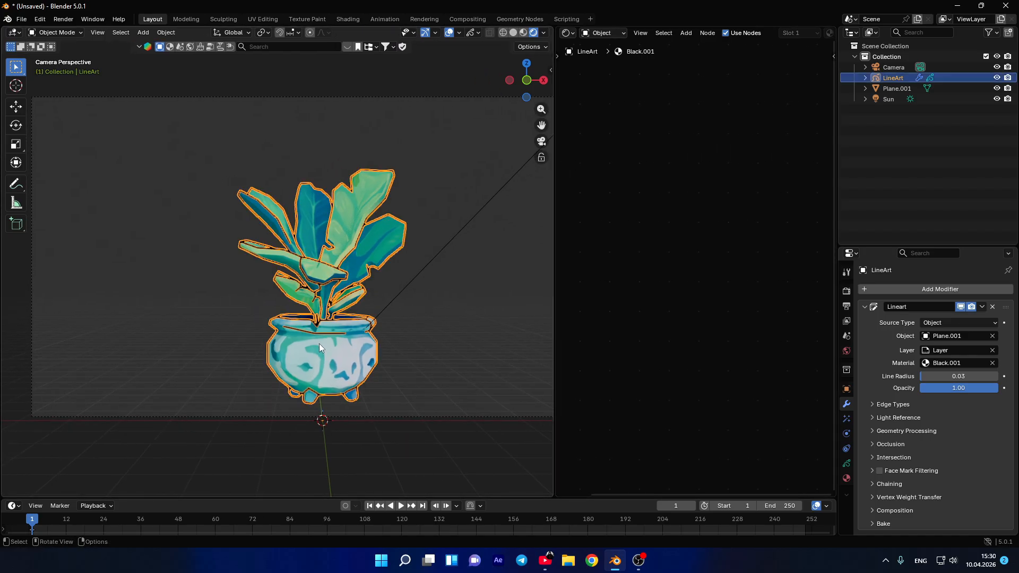
pyautogui.click(990, 78)
pyautogui.click(323, 232)
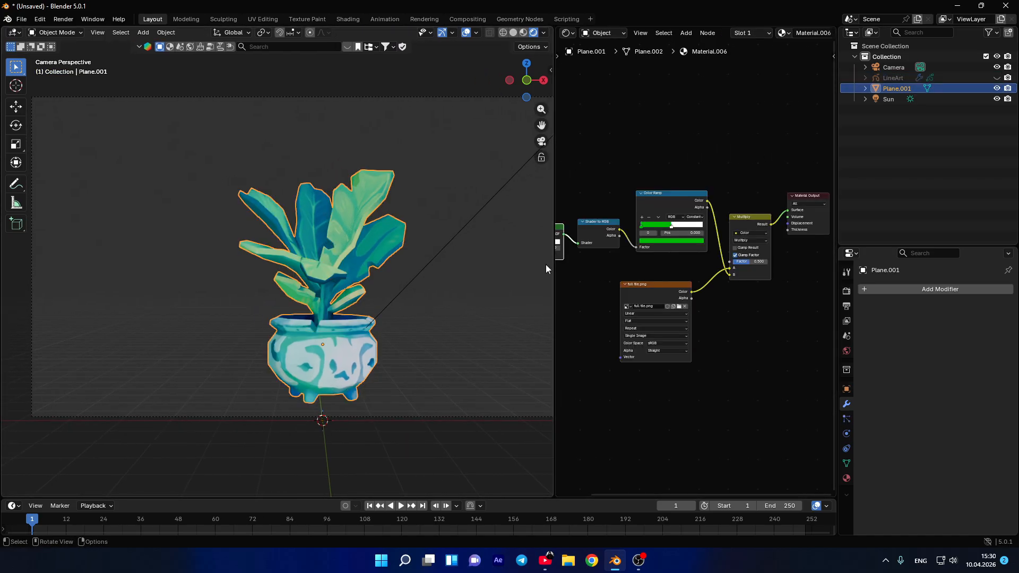
# - Disconnect the full tile.png texture from the Multiply node and copy all the other shader nodes
pyautogui.moveTo(672, 284); pyautogui.dragTo(674, 291)
pyautogui.moveTo(758, 242); pyautogui.dragTo(561, 258)
pyautogui.moveTo(725, 272); pyautogui.dragTo(705, 247)
pyautogui.moveTo(788, 264); pyautogui.dragTo(559, 229)
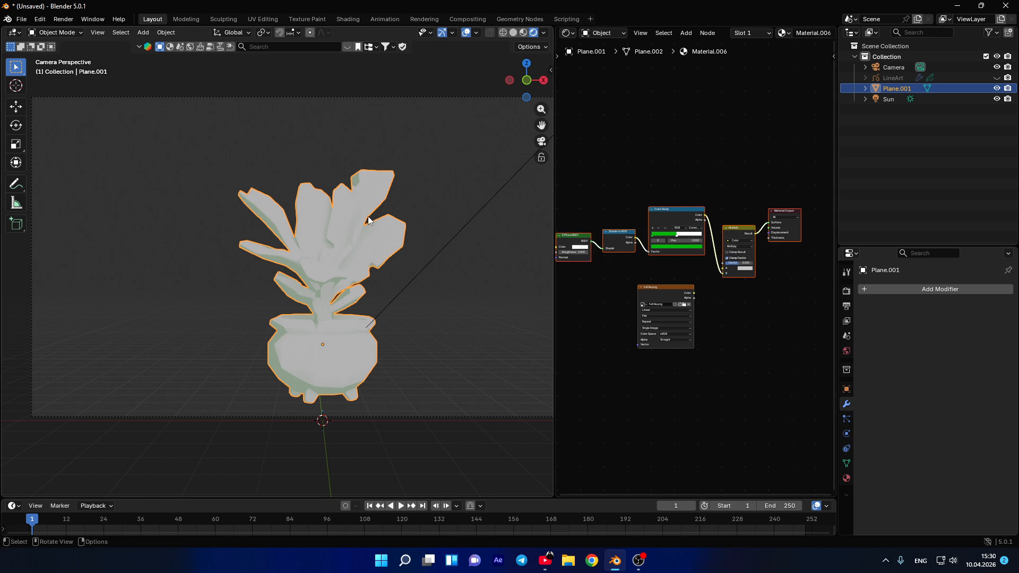
pyautogui.keyDown('shift'); pyautogui.moveTo(396, 230); pyautogui.dragTo(392, 225, button='middle'); pyautogui.keyUp('shift')
pyautogui.moveTo(727, 273); pyautogui.dragTo(721, 274)
pyautogui.scroll(2, 690, 271)
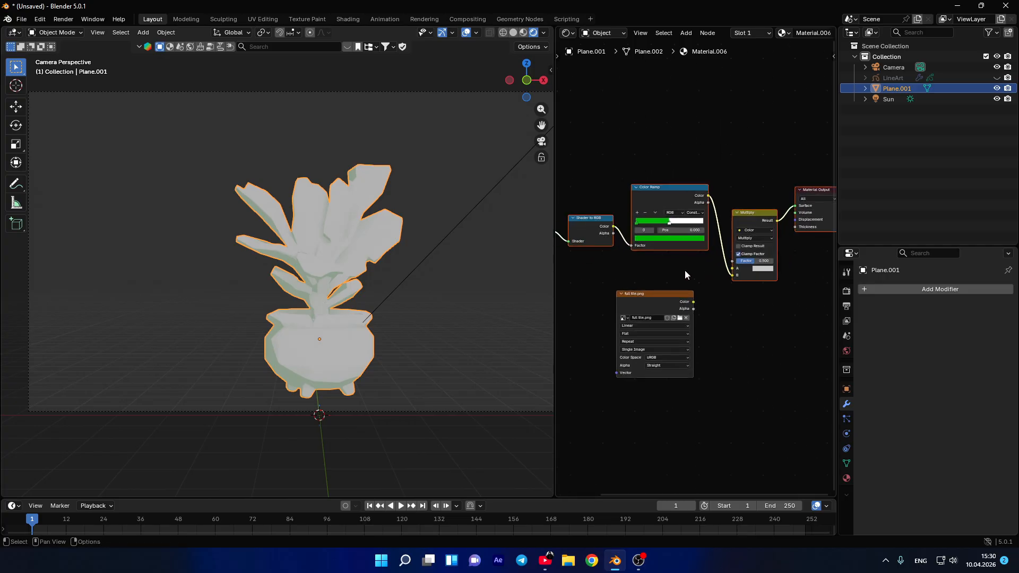
# - Set the Multiply node's A color to a saturated green
pyautogui.click(765, 269)
pyautogui.moveTo(776, 178); pyautogui.dragTo(760, 168)
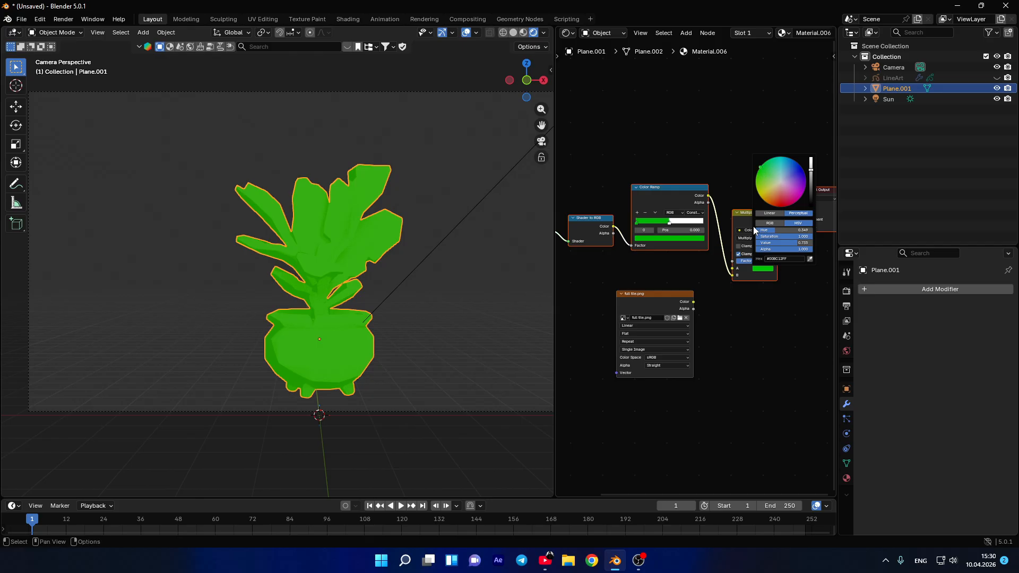
pyautogui.keyDown('shift'); pyautogui.moveTo(638, 258); pyautogui.dragTo(660, 262, button='middle'); pyautogui.keyUp('shift')
pyautogui.scroll(-3, 648, 263)
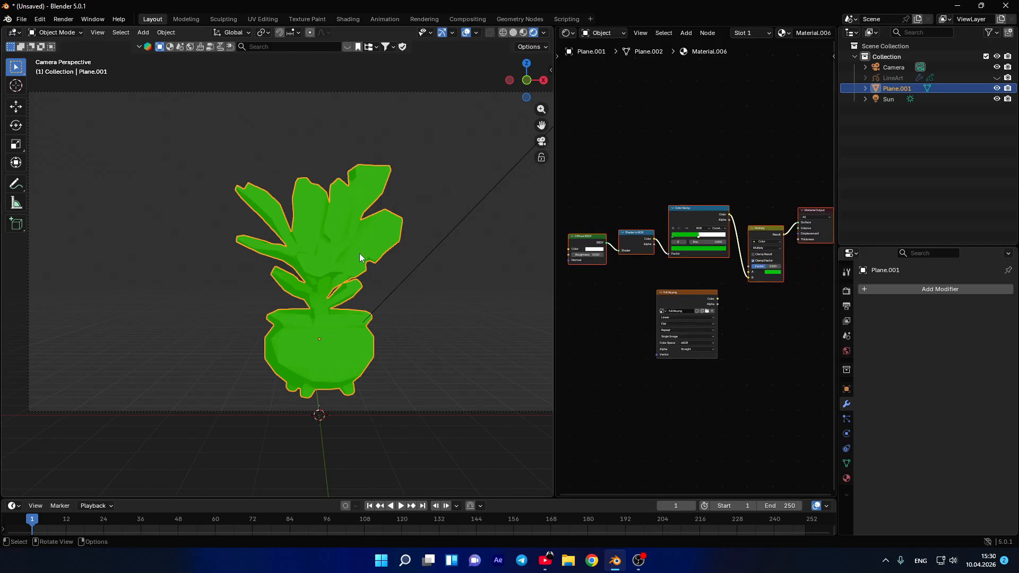
# - Enter Edit Mode on the plant mesh and select the linked geometry of the pot and its feet
pyautogui.press('Tab')
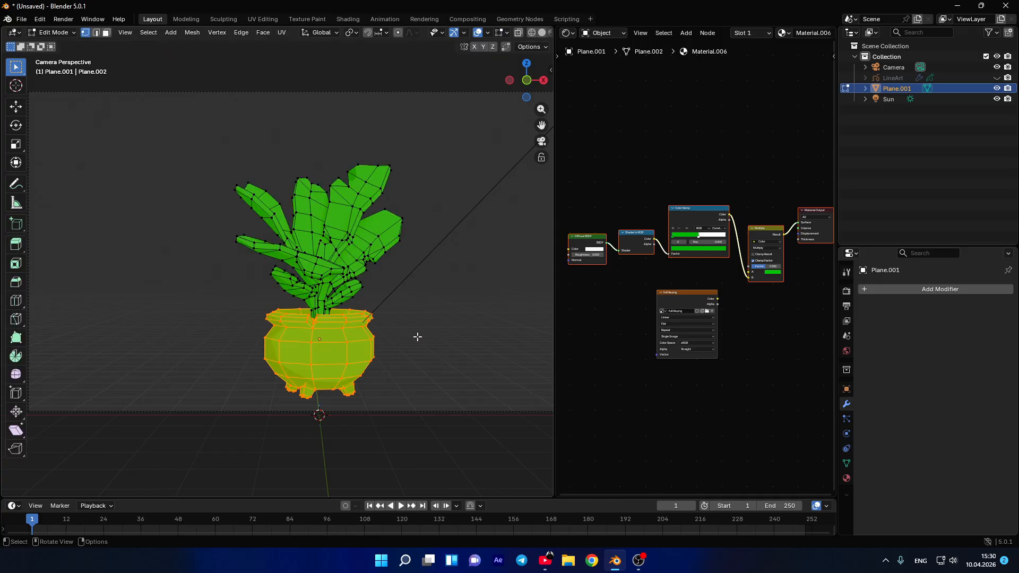
pyautogui.hotkey('alt', 'a')
pyautogui.click(348, 340)
pyautogui.hotkey('ctrl', 'l')
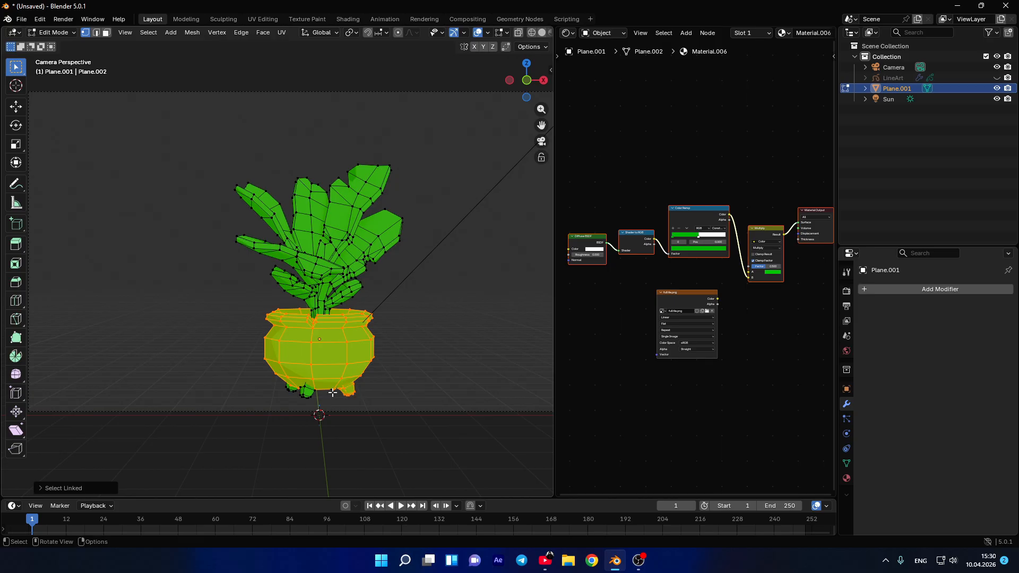
pyautogui.press('l')
pyautogui.moveTo(333, 391); pyautogui.dragTo(301, 337, button='middle')
pyautogui.press('KP_0')
pyautogui.keyDown('shift'); pyautogui.moveTo(470, 313); pyautogui.dragTo(453, 311, button='middle'); pyautogui.keyUp('shift')
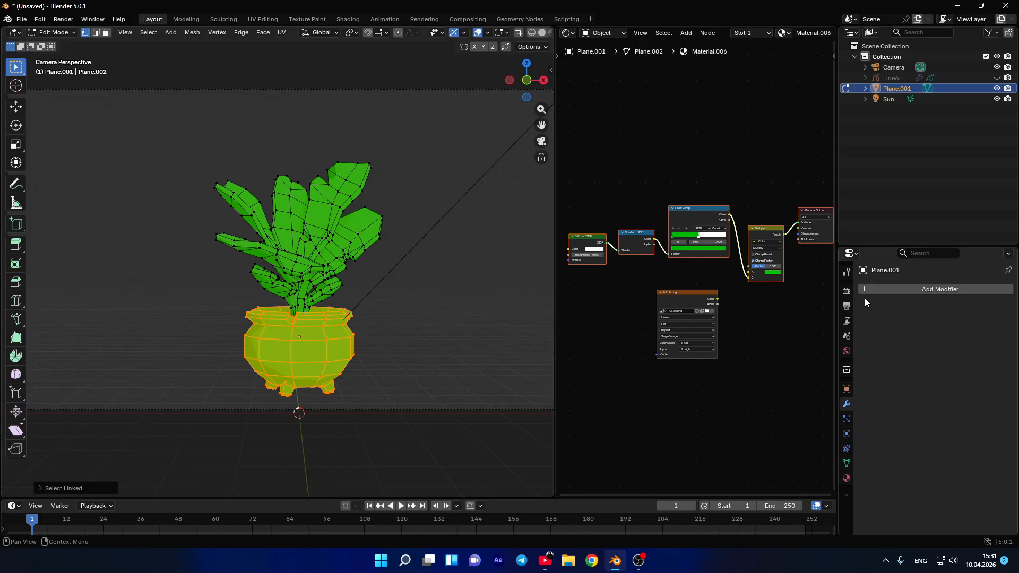
# - Add a second material slot with a new material and replace its default nodes with the copied toon shader nodes
pyautogui.click(847, 478)
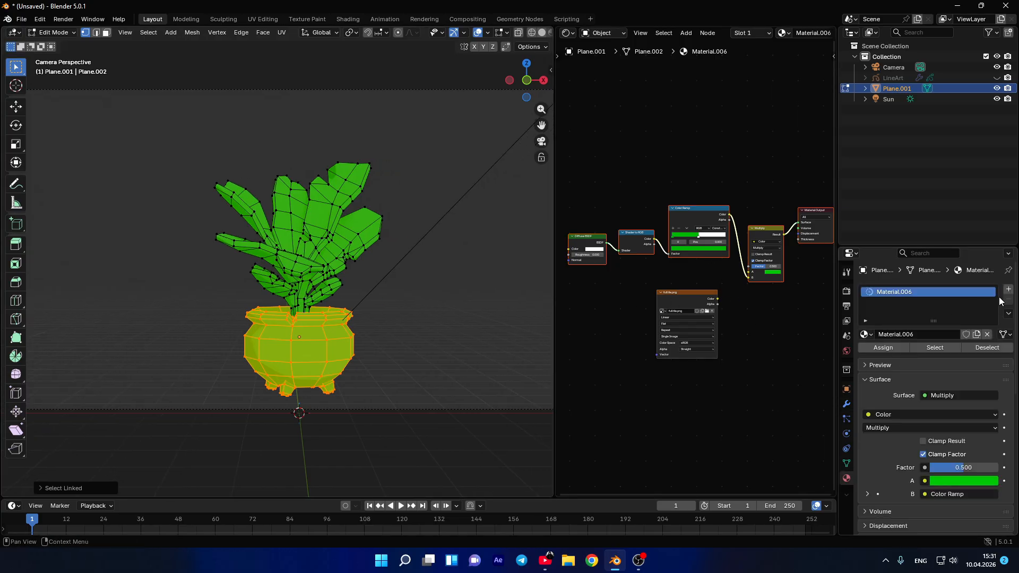
pyautogui.click(1008, 290)
pyautogui.click(910, 358)
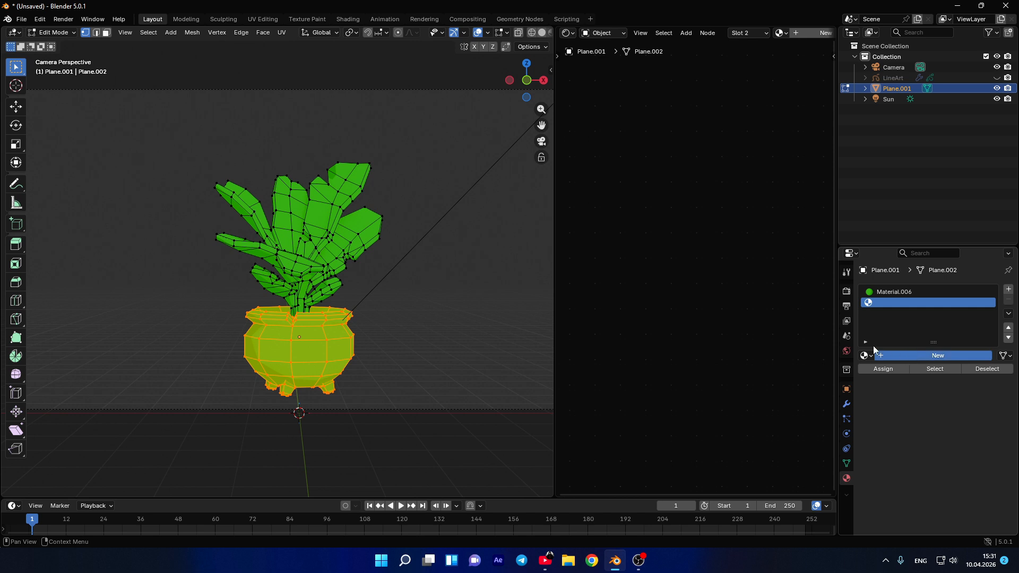
pyautogui.press('Delete')
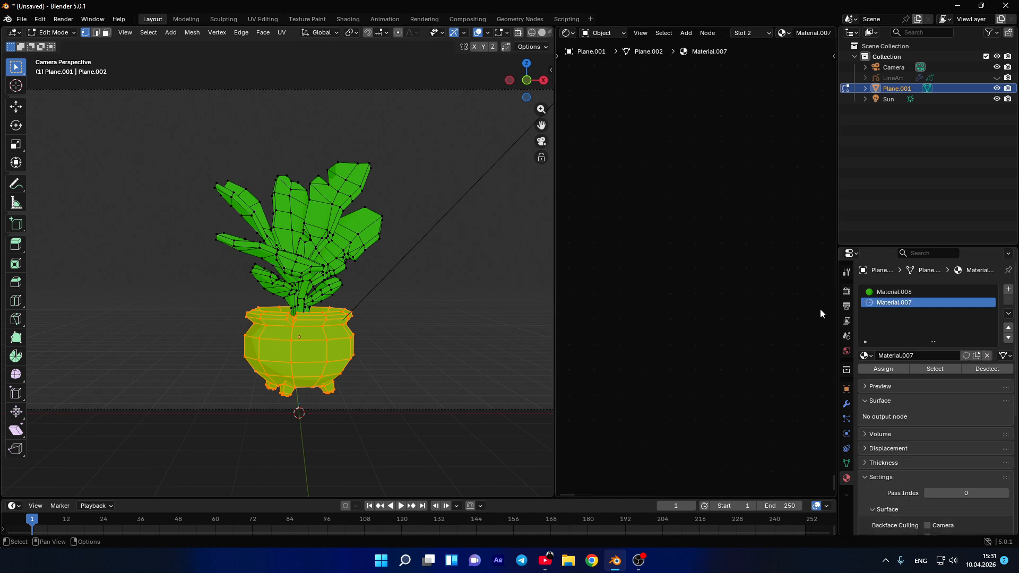
pyautogui.hotkey('ctrl', 'v')
pyautogui.moveTo(737, 290); pyautogui.dragTo(700, 299, button='middle')
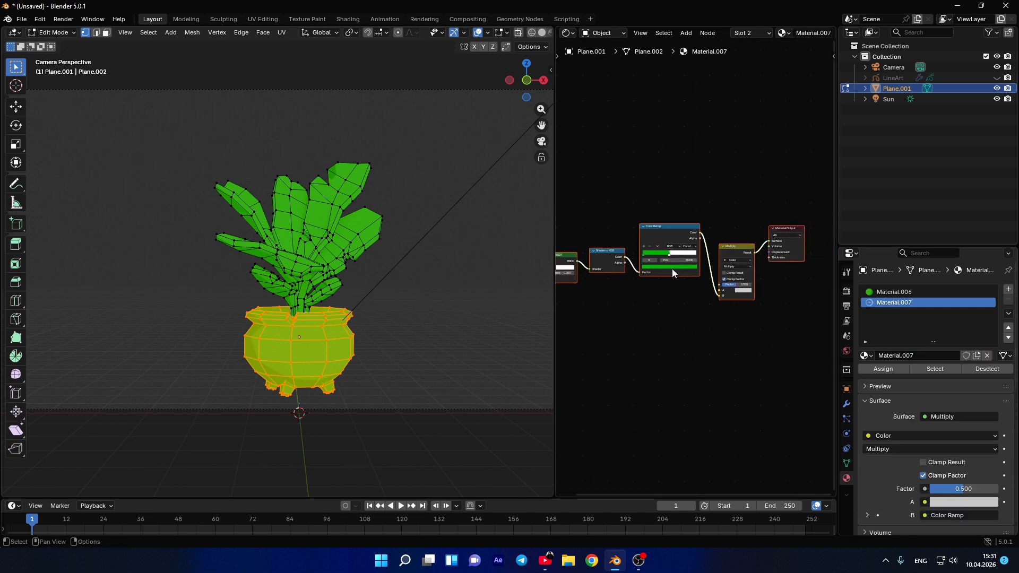
# - In the new material, set the Multiply node's A color to orange and the Color Ramp's green stop to brown
pyautogui.click(671, 267)
pyautogui.click(743, 292)
pyautogui.moveTo(758, 228); pyautogui.dragTo(750, 237)
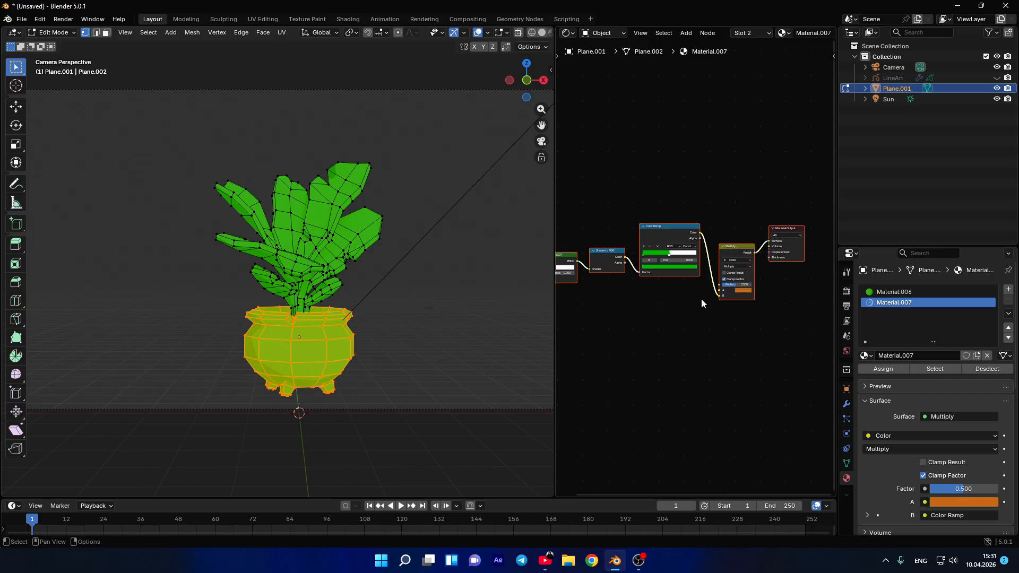
pyautogui.click(676, 267)
pyautogui.moveTo(652, 211); pyautogui.dragTo(689, 196)
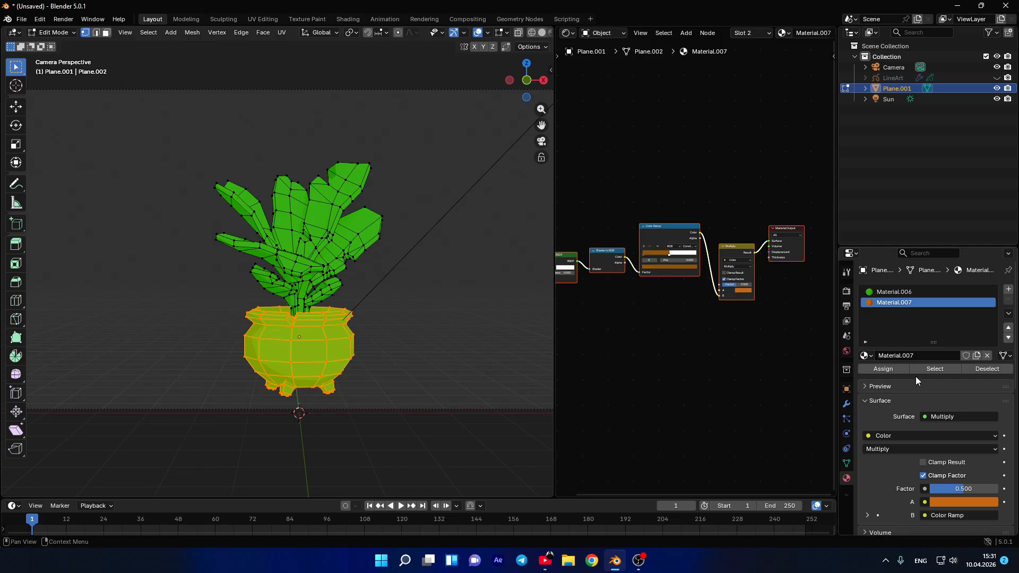
# - Assign the orange material to the selected pot, leave Edit Mode and show the LineArt object again
pyautogui.click(890, 370)
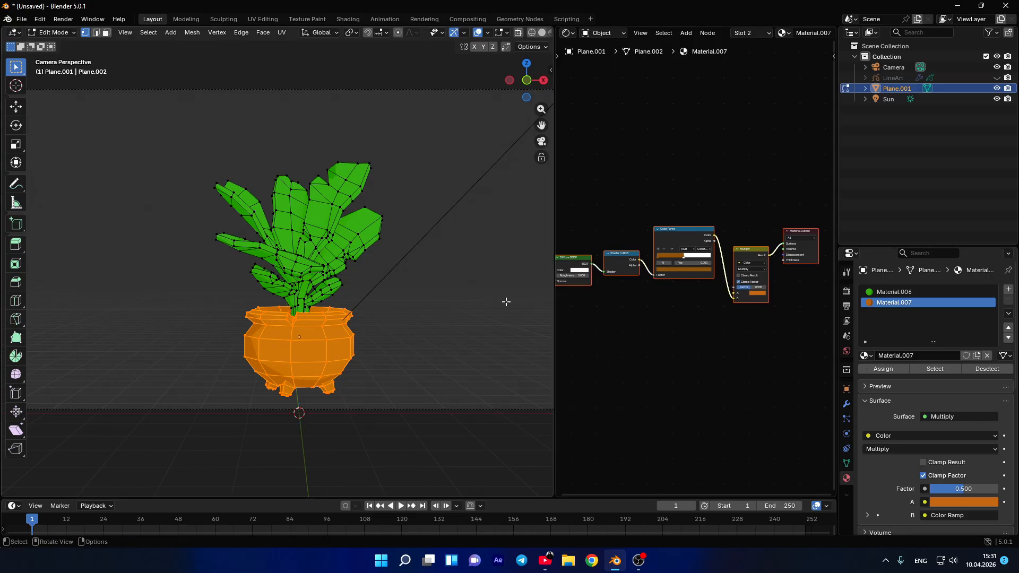
pyautogui.press('Tab')
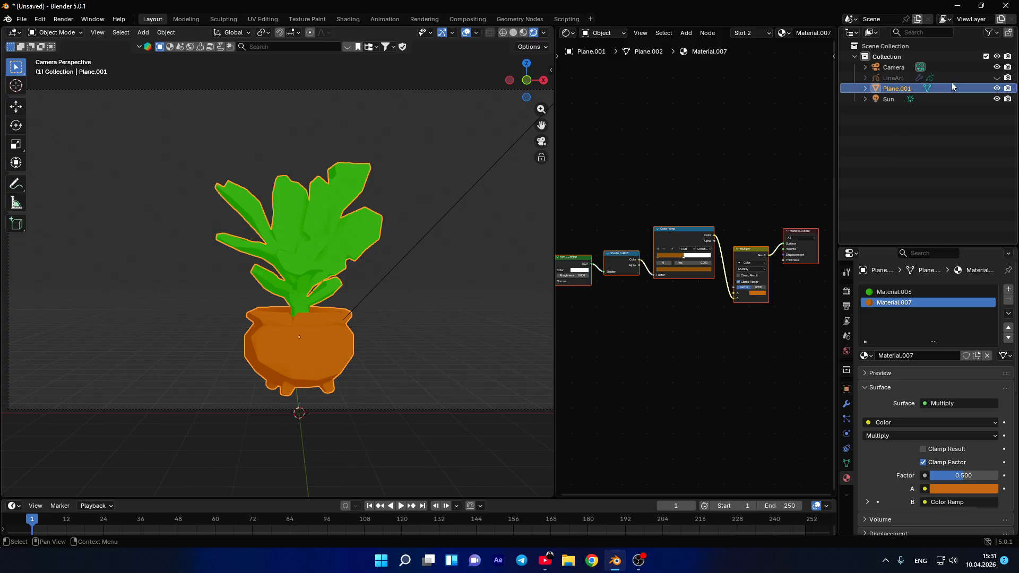
pyautogui.click(997, 78)
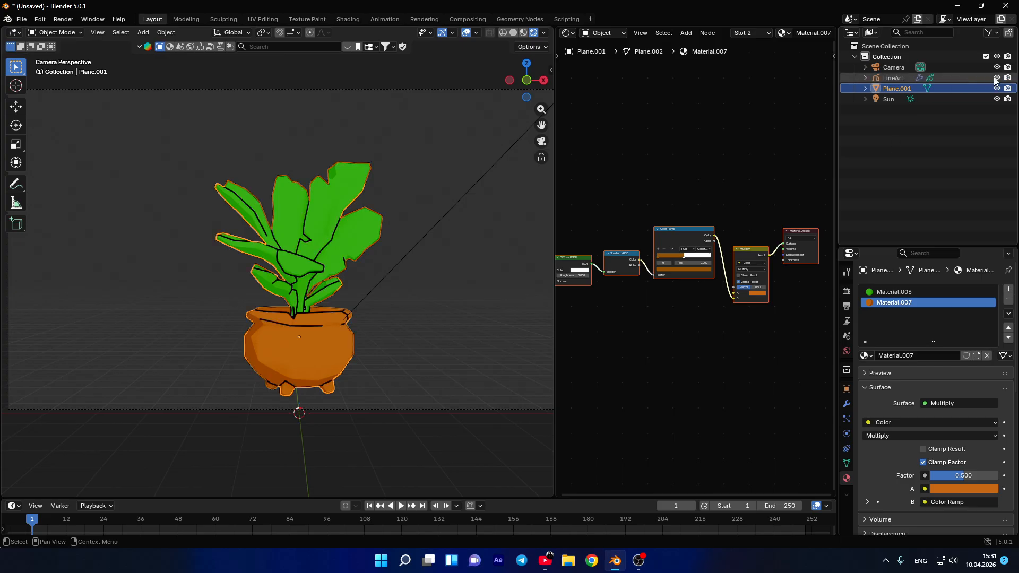
# - Set the LineArt object's Lineart modifier line radius to 0.02
pyautogui.click(891, 78)
pyautogui.scroll(-3, 897, 436)
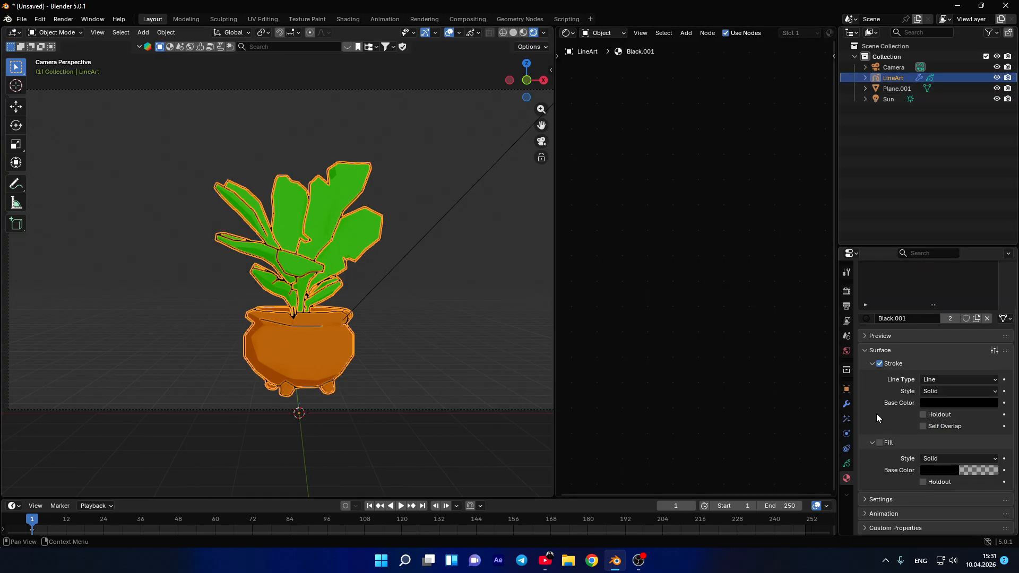
pyautogui.click(846, 404)
pyautogui.moveTo(959, 376); pyautogui.dragTo(950, 376)
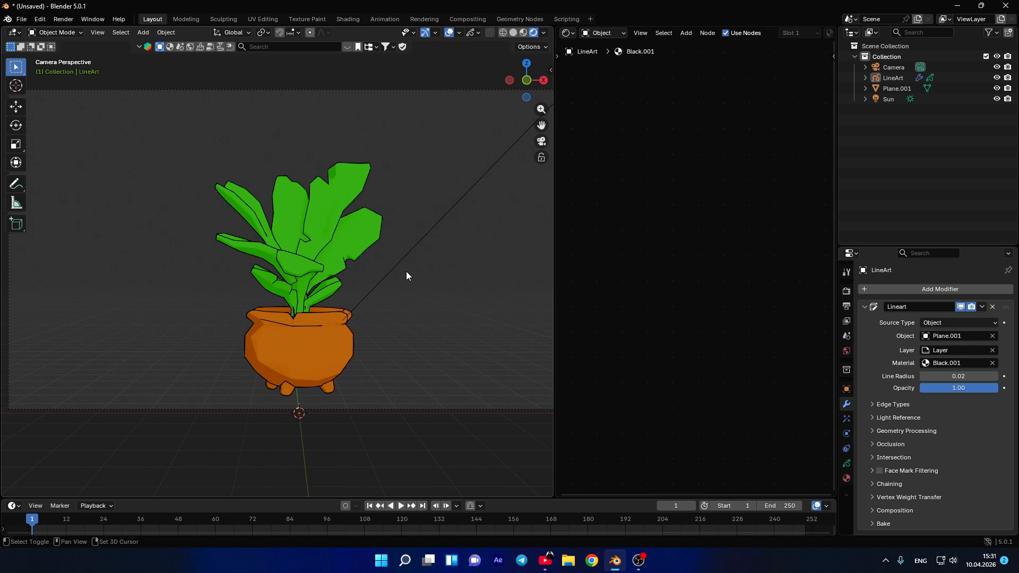
# - Render the outlined green and orange plant as an image and view the whole frame
pyautogui.click(64, 19)
pyautogui.click(72, 27)
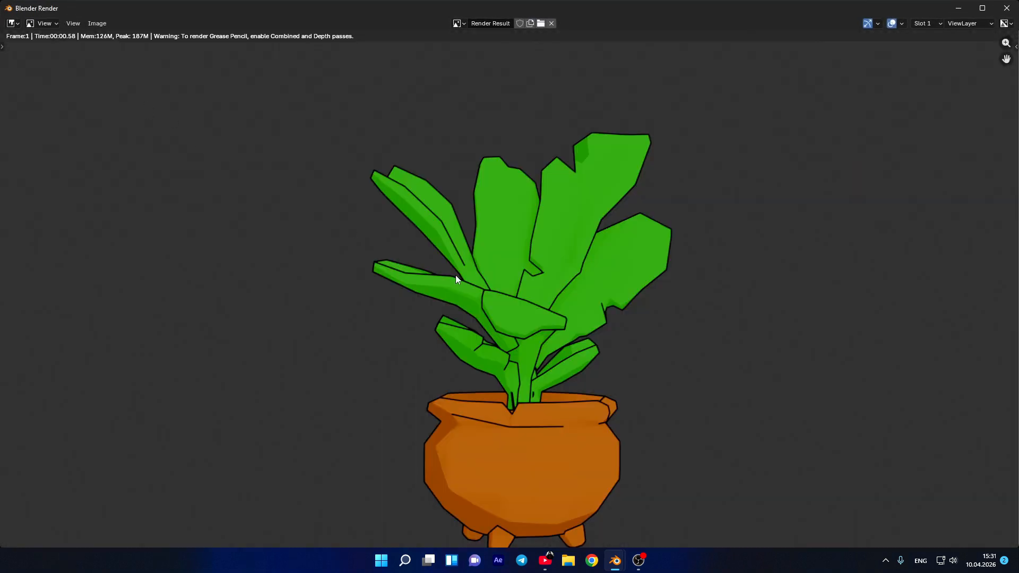
pyautogui.scroll(-2, 571, 313)
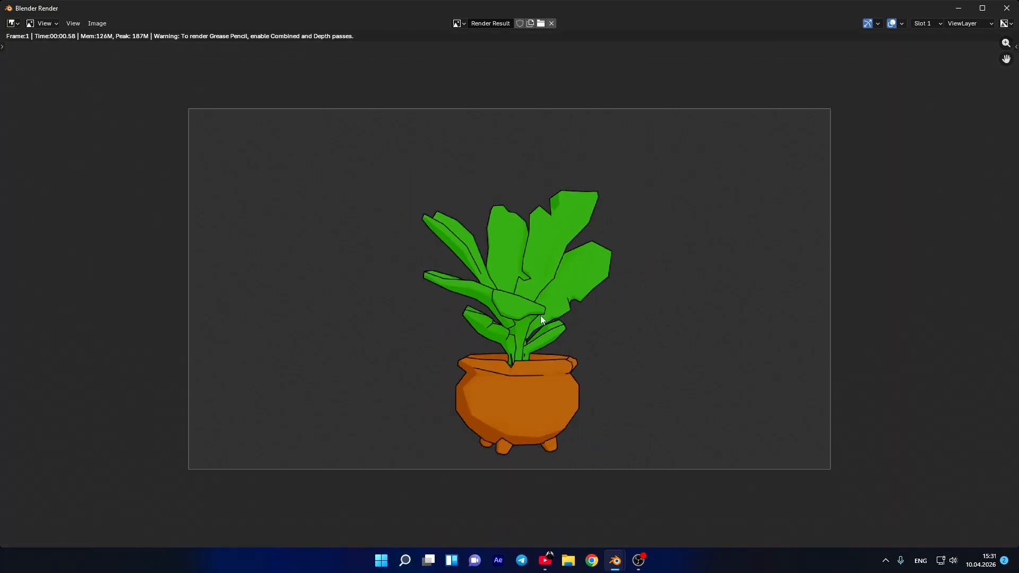
# - Close the render result, widen the 3D viewport and select the plant object to show its material nodes
pyautogui.click(1007, 8)
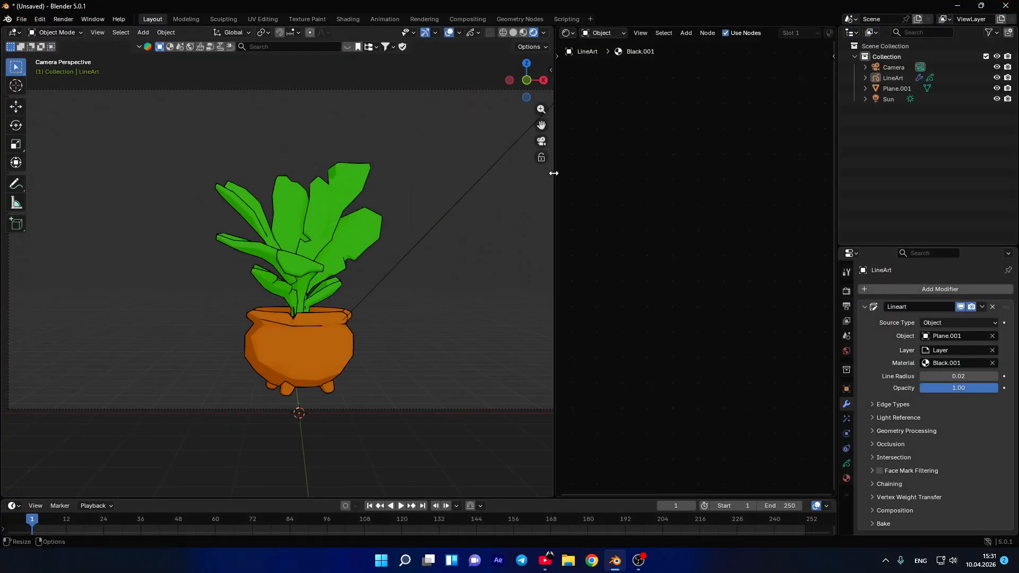
pyautogui.moveTo(555, 176); pyautogui.dragTo(602, 175)
pyautogui.click(371, 231)
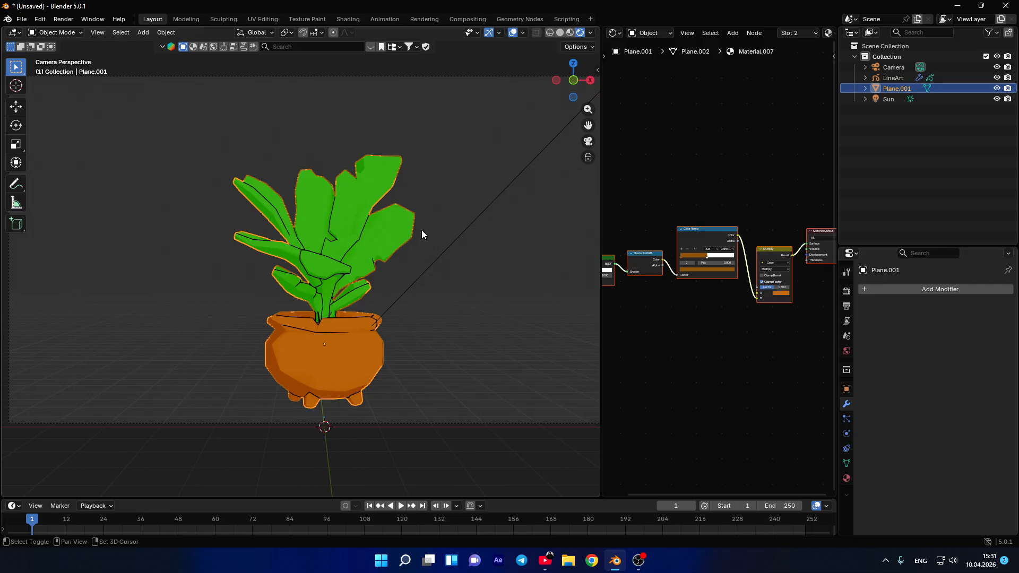
pyautogui.keyDown('shift'); pyautogui.moveTo(417, 232); pyautogui.dragTo(435, 221, button='middle'); pyautogui.keyUp('shift')
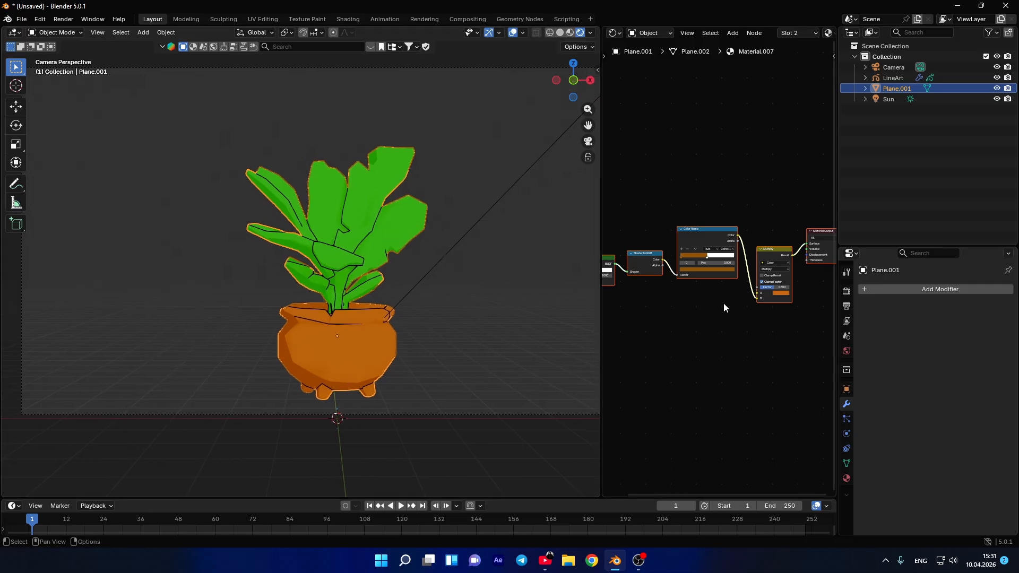
pyautogui.scroll(-1, 722, 302)
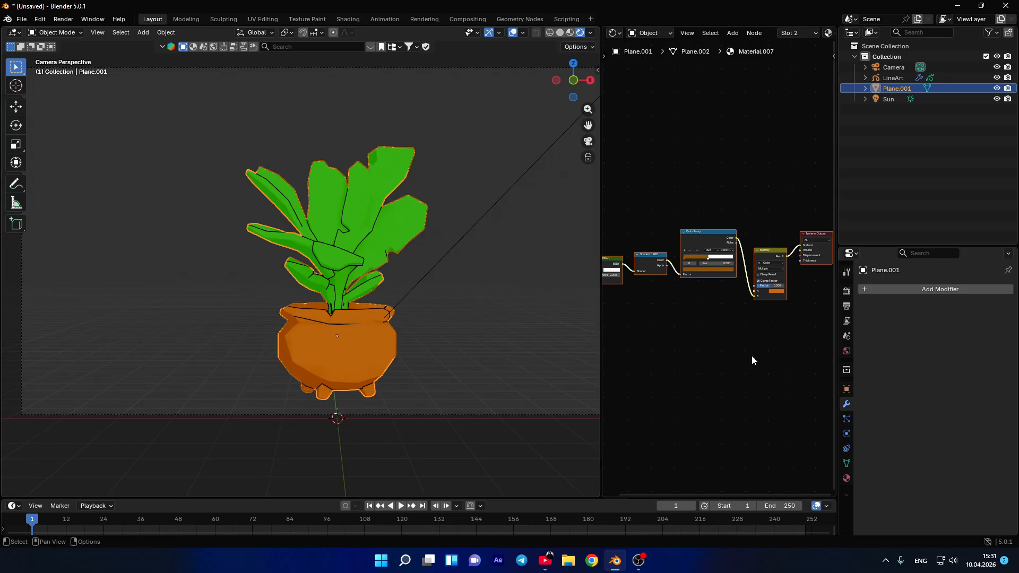
# - Set the Sun light's angle to 88° and lower its strength to about 5.6
pyautogui.click(896, 99)
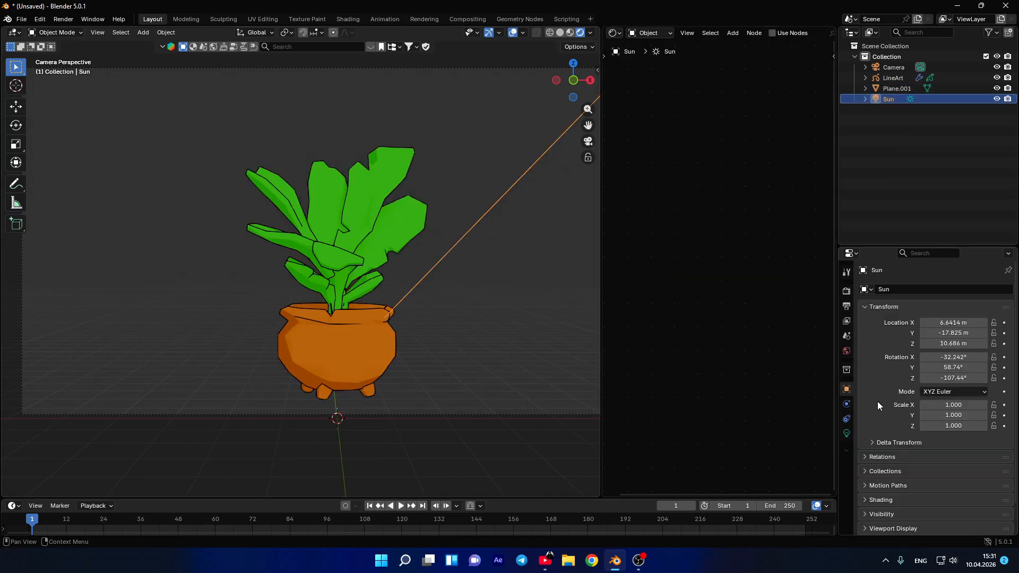
pyautogui.click(846, 433)
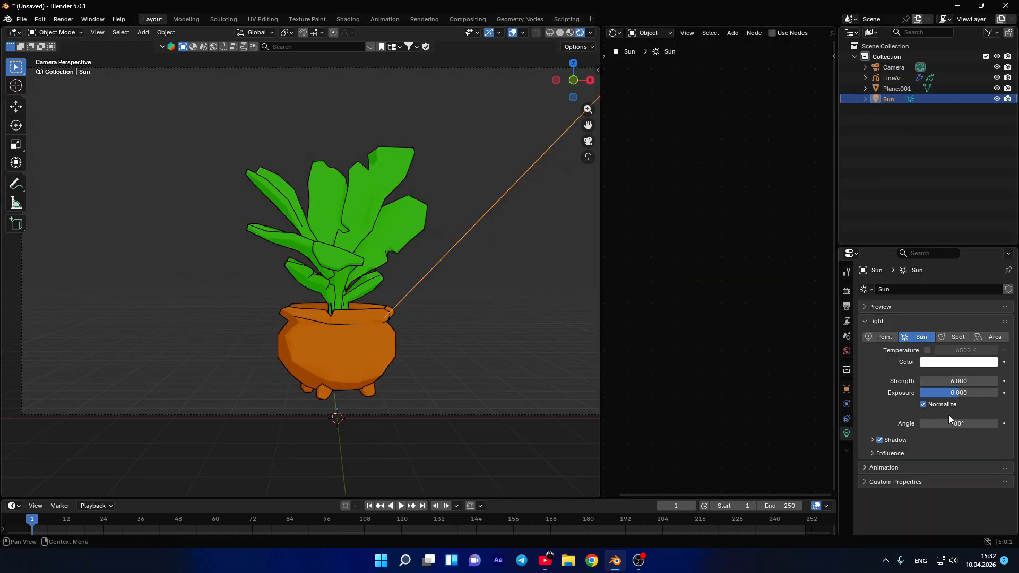
pyautogui.moveTo(951, 423); pyautogui.dragTo(918, 423)
pyautogui.click(984, 424)
pyautogui.write('88')
pyautogui.press('Return')
pyautogui.moveTo(982, 381); pyautogui.dragTo(965, 382)
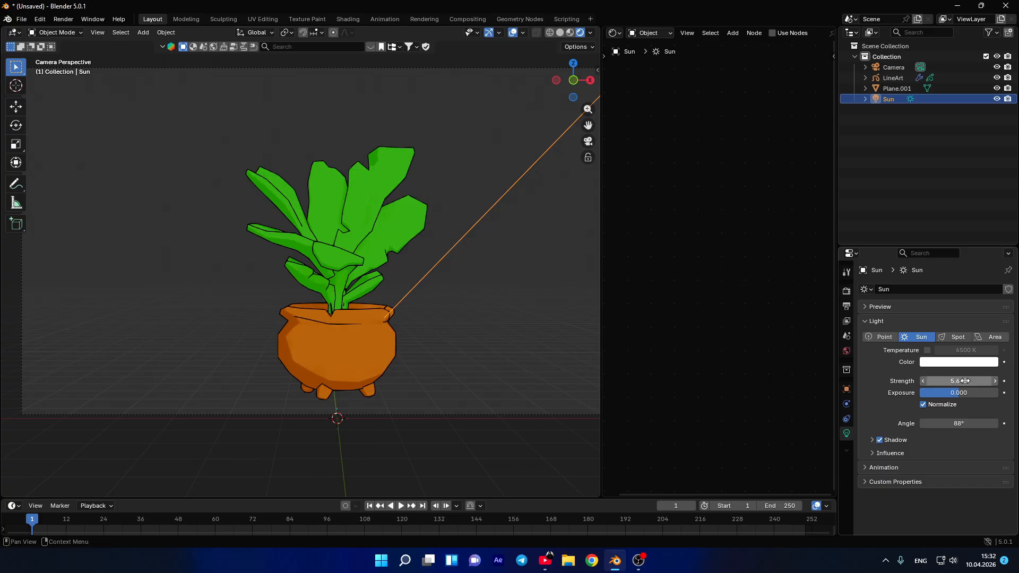
# - Hide the LineArt object and examine the plant's toon shading without outlines from another angle
pyautogui.scroll(-2, 398, 291)
pyautogui.moveTo(396, 291); pyautogui.dragTo(361, 294, button='middle')
pyautogui.scroll(4, 303, 310)
pyautogui.click(357, 228)
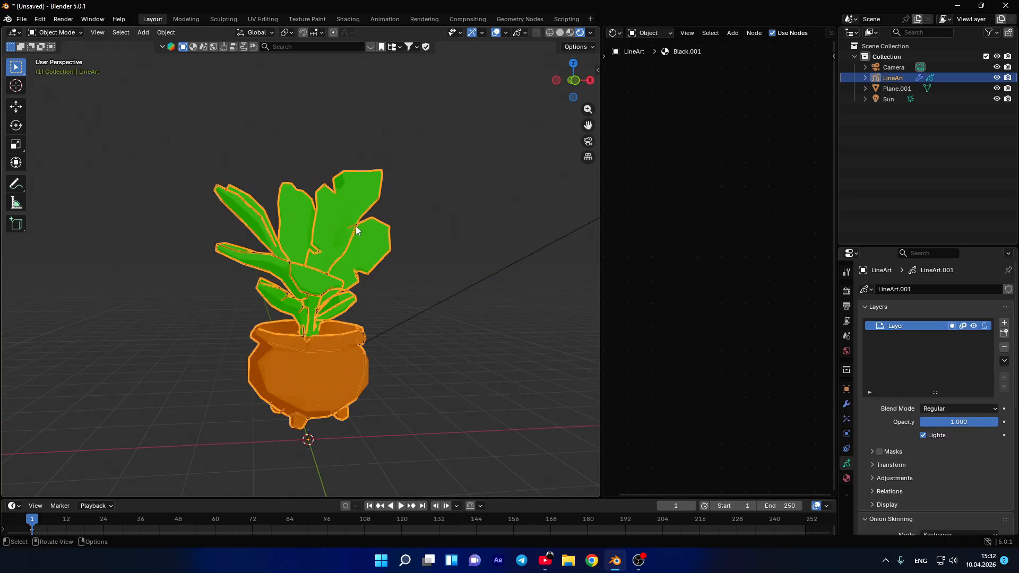
pyautogui.press('h')
pyautogui.moveTo(404, 249); pyautogui.dragTo(414, 270, button='middle')
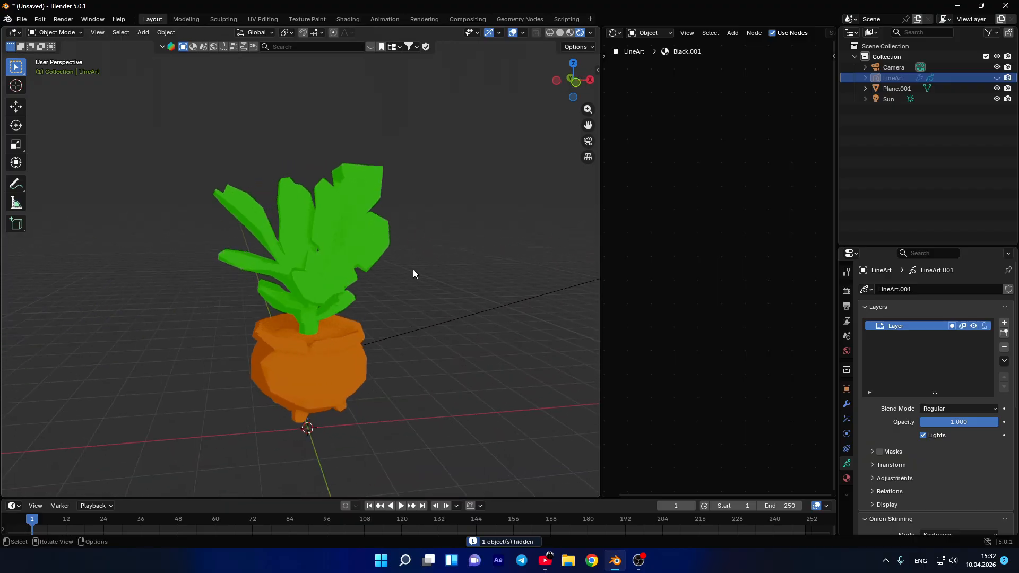
# - Return to the camera view, show the LineArt object again and deselect it
pyautogui.press('KP_0')
pyautogui.press('Home')
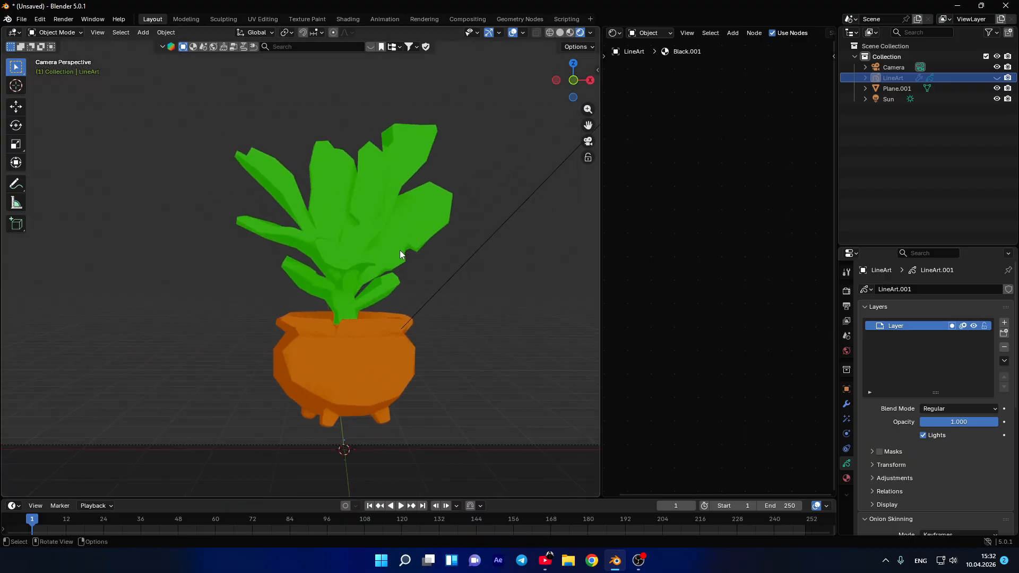
pyautogui.hotkey('alt', 'h')
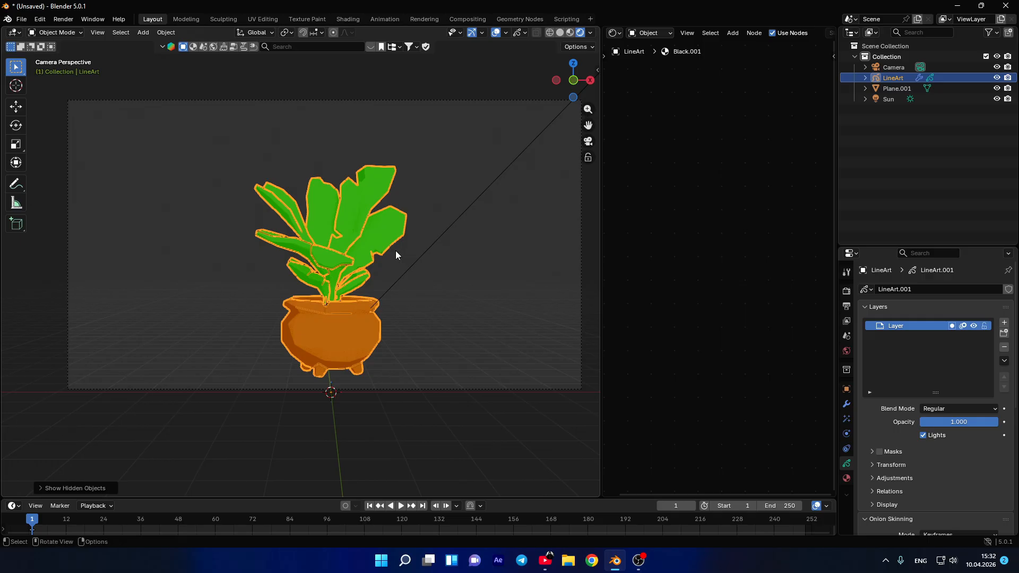
pyautogui.click(434, 183)
pyautogui.scroll(2, 431, 193)
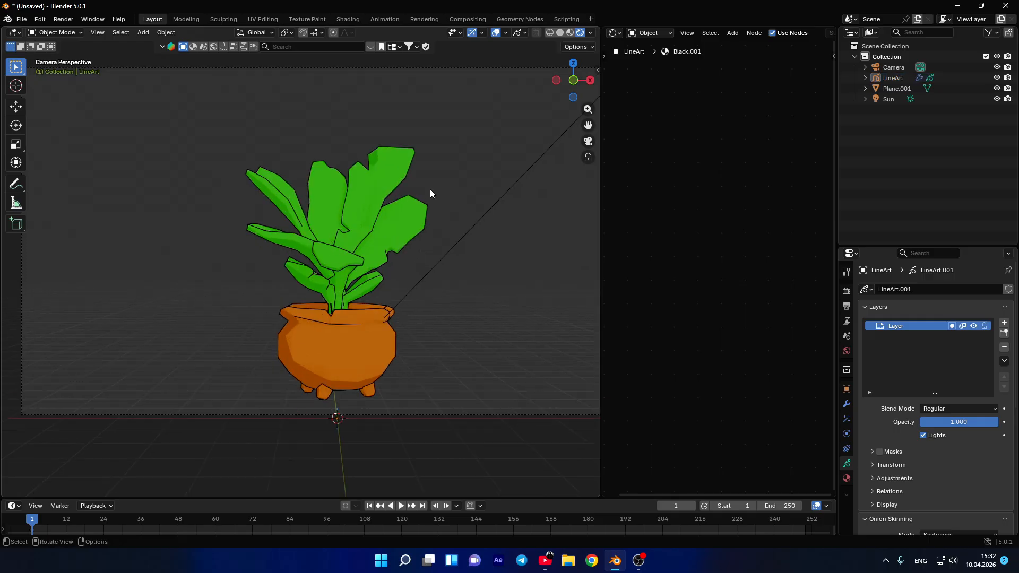